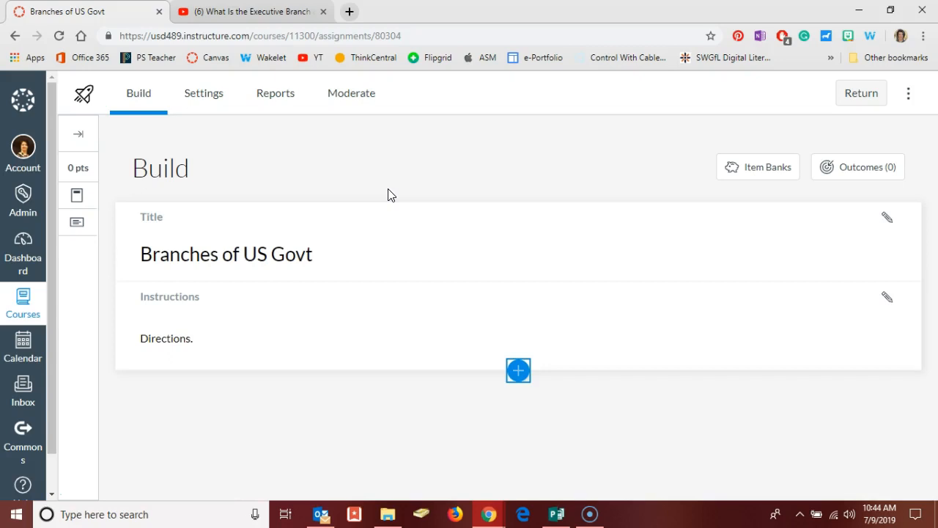
Select the quiz instructions block and start adding content after it
{"action": "left_click", "coordinate": [385, 195]}
{"action": "left_click", "coordinate": [449, 376]}
{"action": "left_click", "coordinate": [432, 350]}
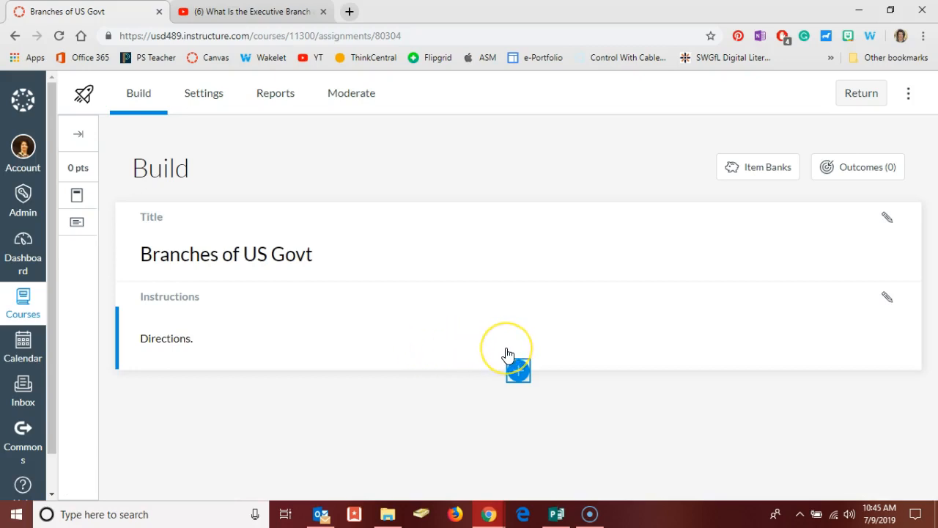
{"action": "left_click", "coordinate": [518, 369]}
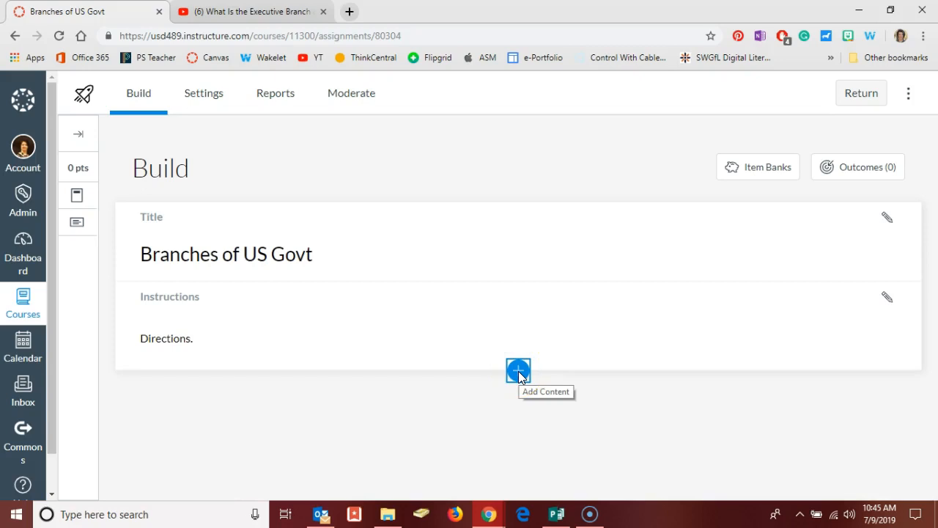
Insert a Stimulus block and title it 'Branches of US Govt.', then move to its instructions
{"action": "left_click", "coordinate": [518, 371]}
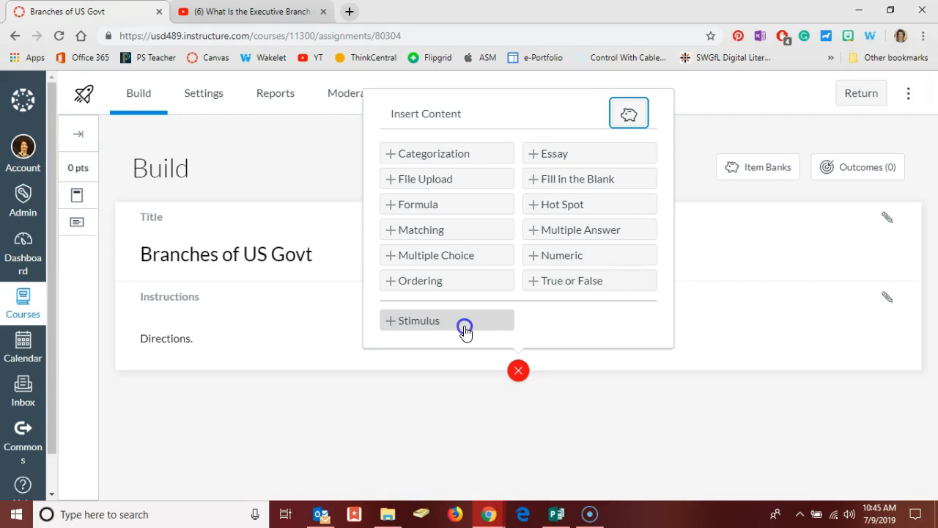
{"action": "left_click", "coordinate": [466, 329]}
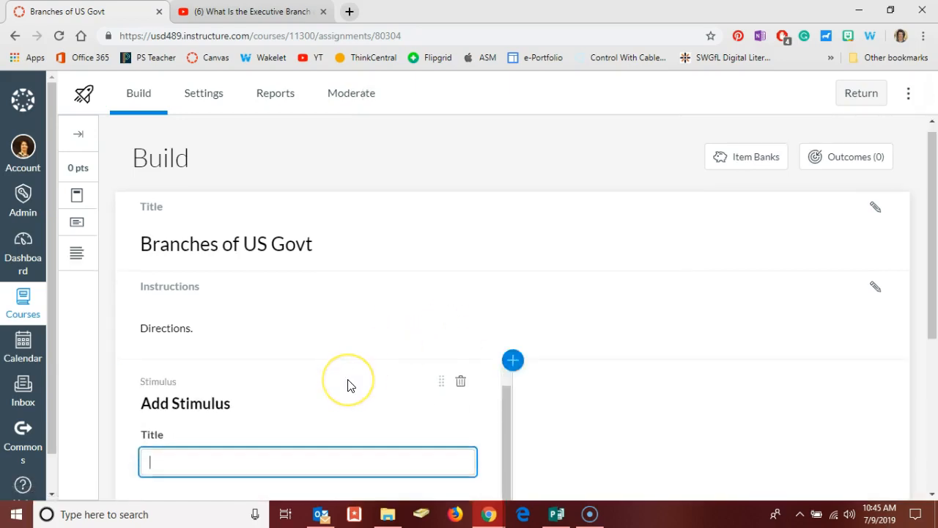
{"action": "scroll", "coordinate": [604, 289], "scroll_direction": "down", "scroll_amount": 3}
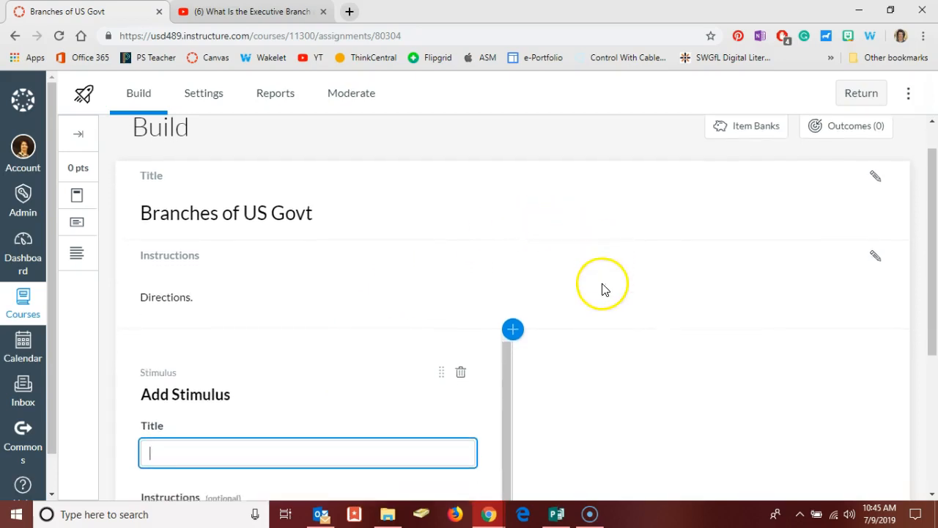
{"action": "scroll", "coordinate": [605, 288], "scroll_direction": "down", "scroll_amount": 2}
{"action": "scroll", "coordinate": [601, 201], "scroll_direction": "down", "scroll_amount": 2}
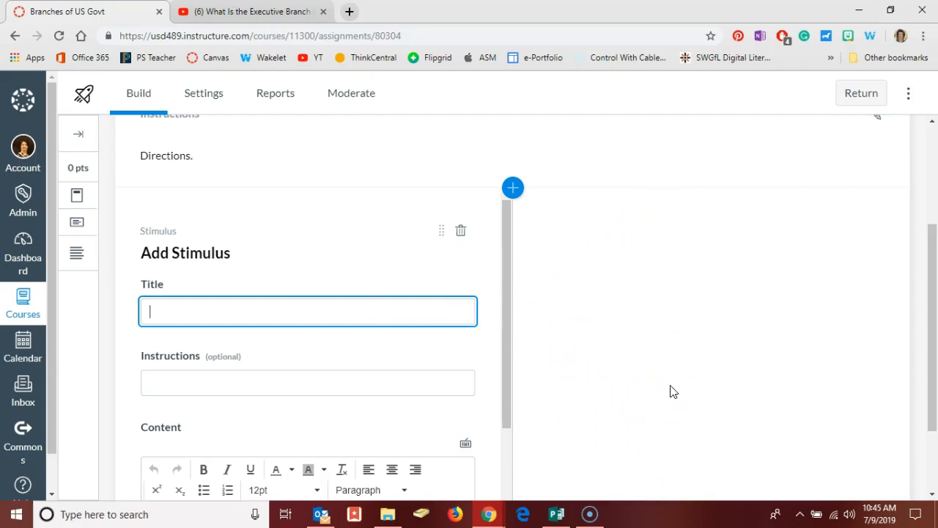
{"action": "left_click", "coordinate": [387, 314]}
{"action": "left_click", "coordinate": [388, 313]}
{"action": "type", "text": "Branches of "}
{"action": "type", "text": "Us"}
{"action": "key", "text": "BackSpace"}
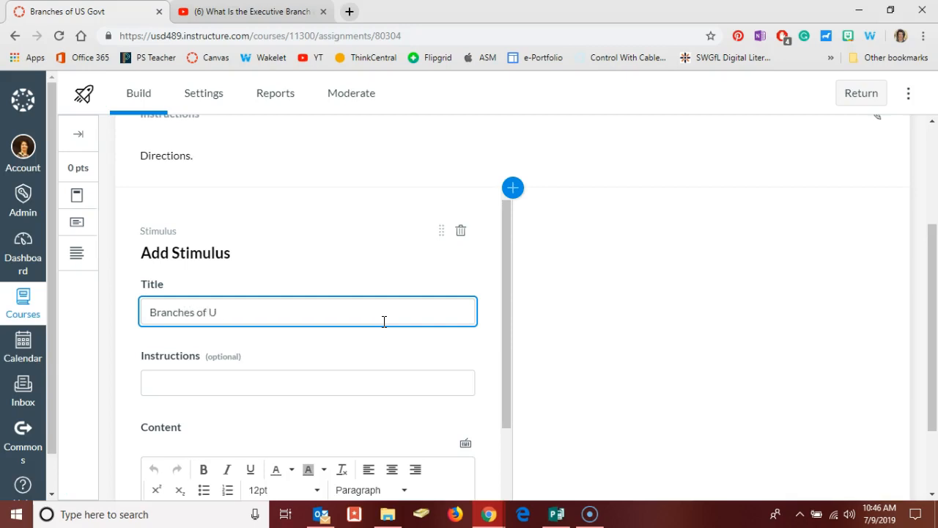
{"action": "type", "text": "S g"}
{"action": "key", "text": "BackSpace"}
{"action": "type", "text": "Govt."}
{"action": "left_click", "coordinate": [308, 382]}
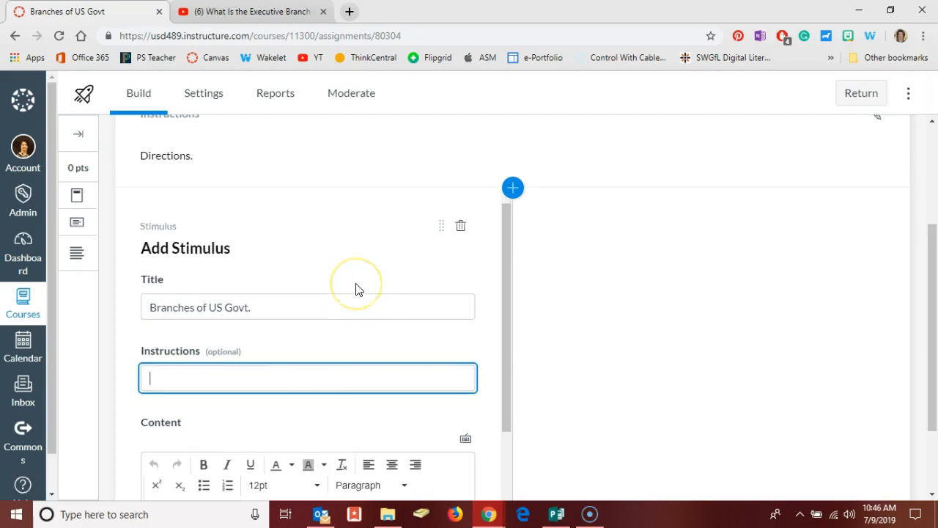
{"action": "scroll", "coordinate": [357, 285], "scroll_direction": "down", "scroll_amount": 1}
{"action": "scroll", "coordinate": [357, 284], "scroll_direction": "down", "scroll_amount": 1}
{"action": "scroll", "coordinate": [357, 285], "scroll_direction": "down", "scroll_amount": 2}
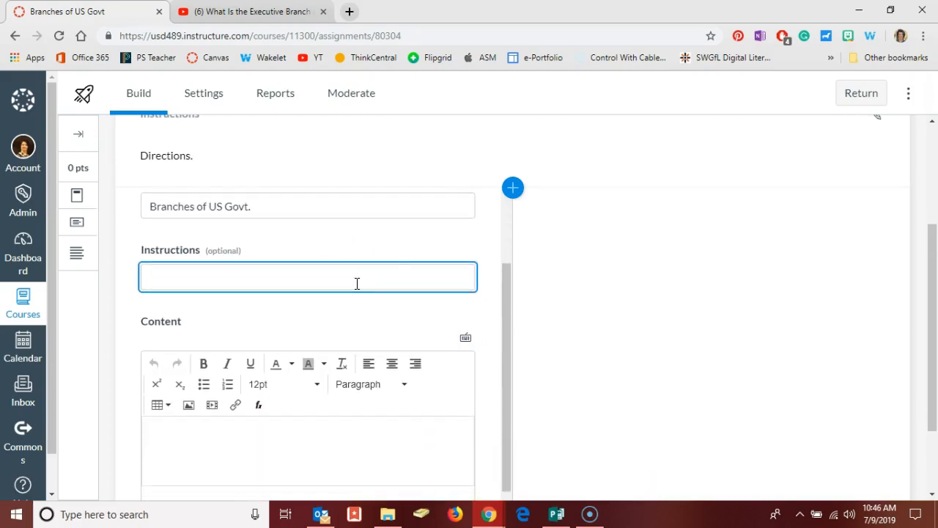
{"action": "scroll", "coordinate": [528, 322], "scroll_direction": "down", "scroll_amount": 1}
{"action": "scroll", "coordinate": [527, 330], "scroll_direction": "down", "scroll_amount": 2}
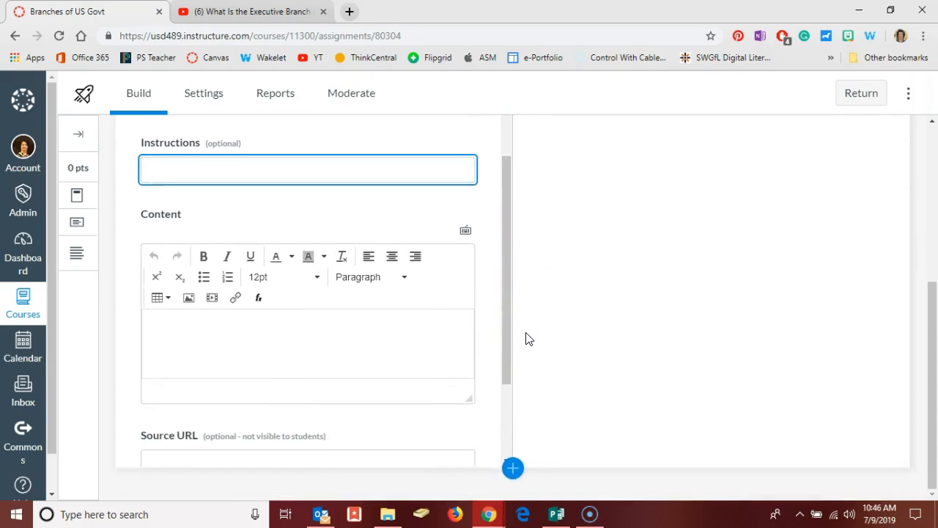
Place the insertion point in the stimulus content editor
{"action": "left_click", "coordinate": [326, 321]}
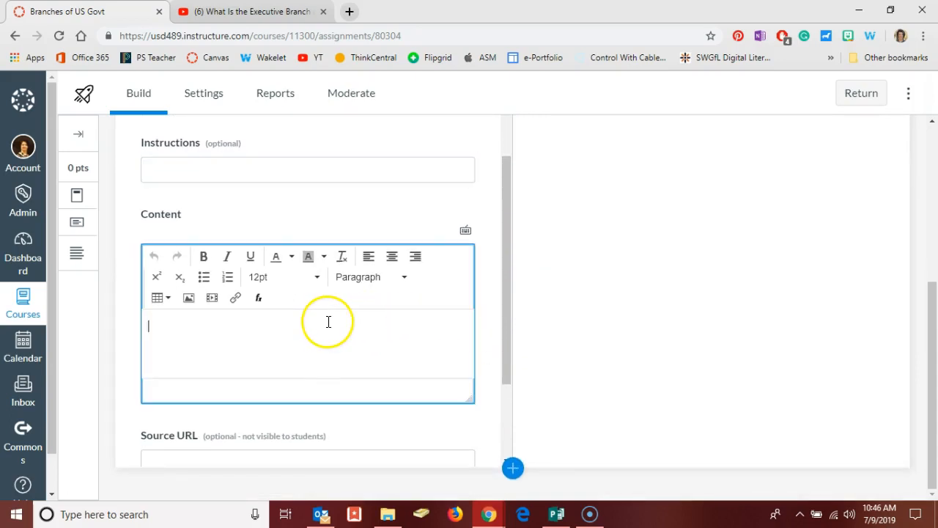
{"action": "left_click", "coordinate": [328, 321]}
{"action": "left_click", "coordinate": [329, 321]}
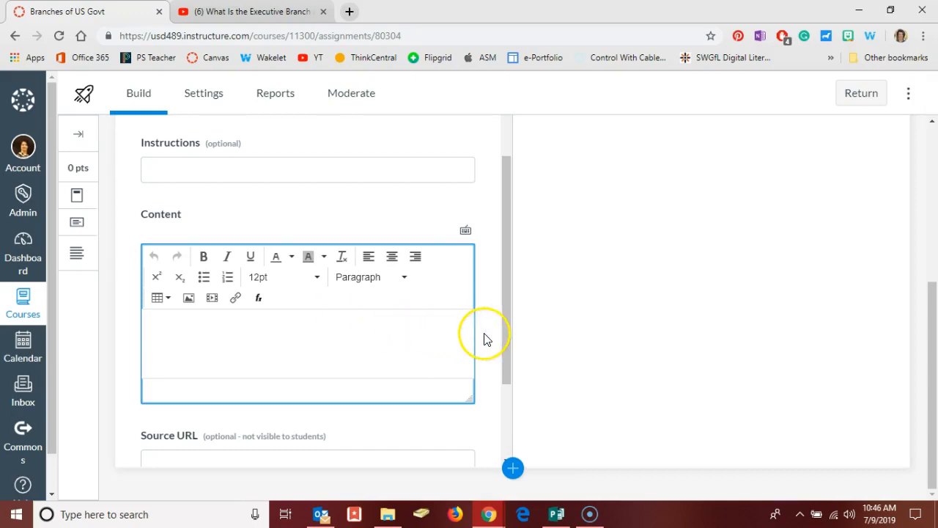
{"action": "scroll", "coordinate": [489, 338], "scroll_direction": "down", "scroll_amount": 1}
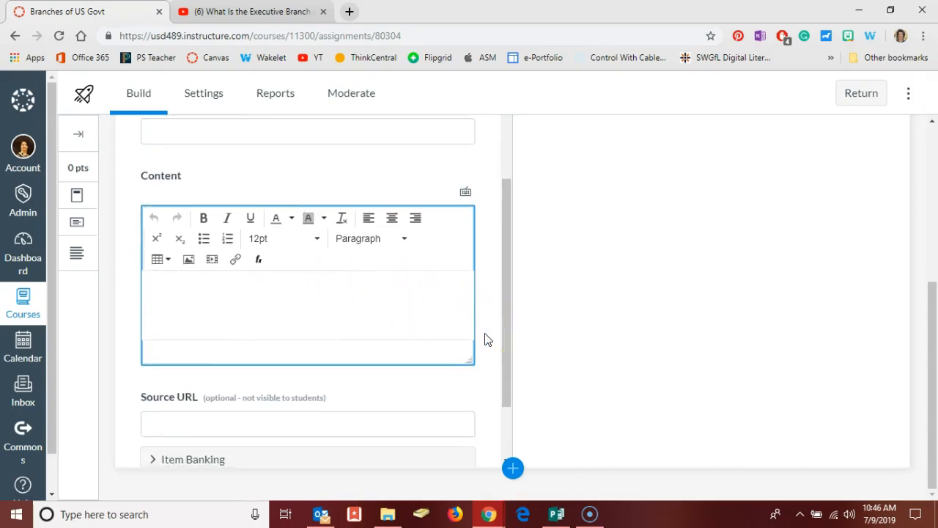
{"action": "scroll", "coordinate": [489, 338], "scroll_direction": "down", "scroll_amount": 1}
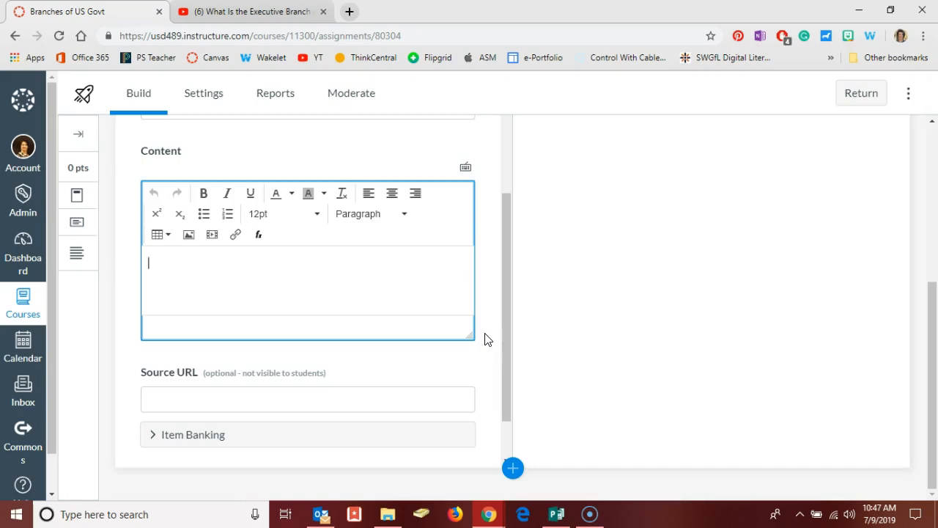
{"action": "left_click", "coordinate": [249, 265]}
Choose media insertion by embed code and switch to the Executive Branch YouTube video
{"action": "left_click", "coordinate": [211, 236]}
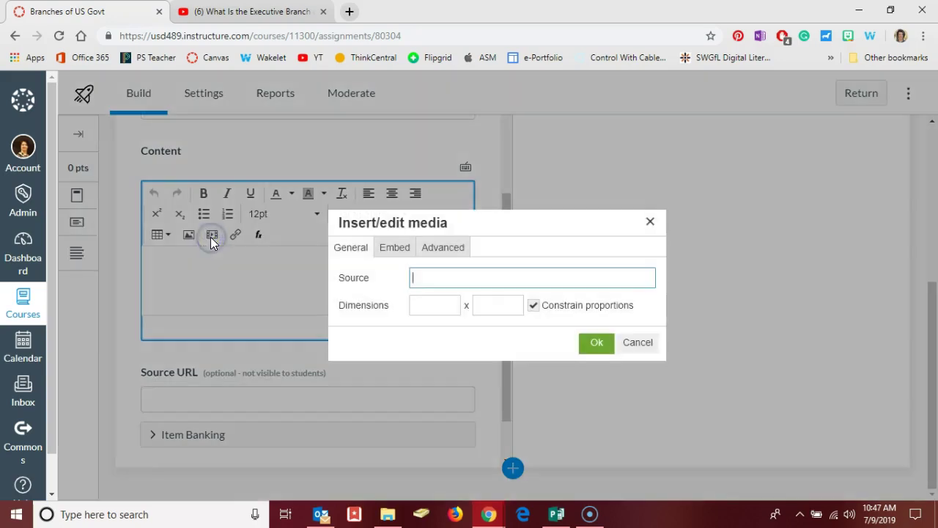
{"action": "left_click", "coordinate": [393, 252]}
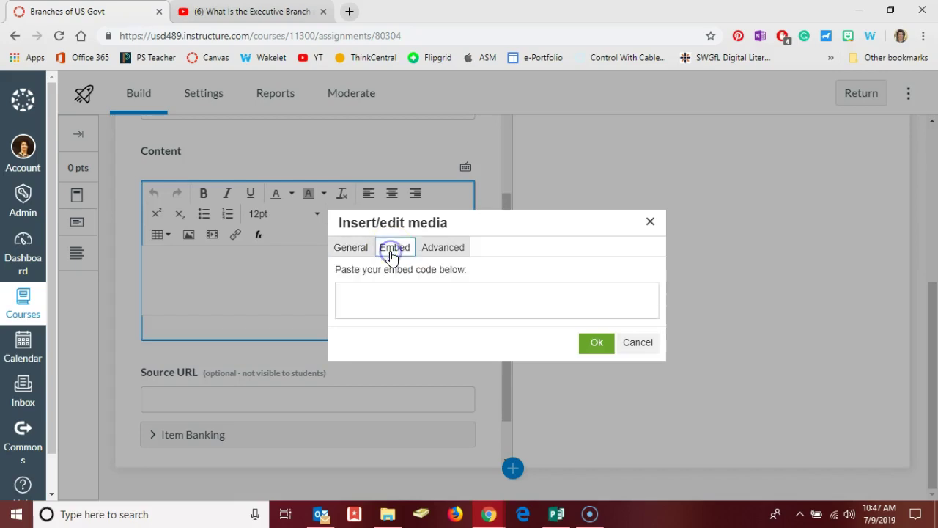
{"action": "left_click", "coordinate": [257, 11]}
{"action": "scroll", "coordinate": [410, 323], "scroll_direction": "down", "scroll_amount": 1}
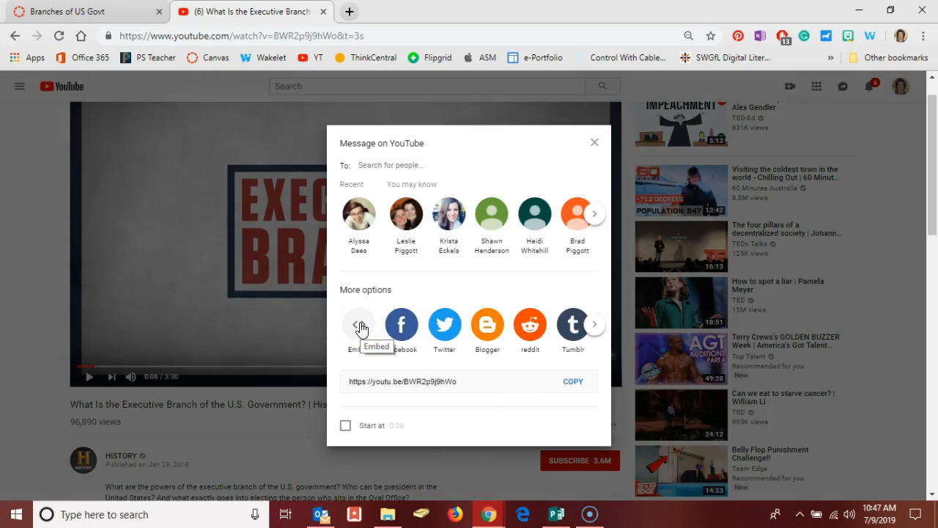
Copy the Executive Branch video's iframe embed code from YouTube's Share options
{"action": "left_click", "coordinate": [362, 328]}
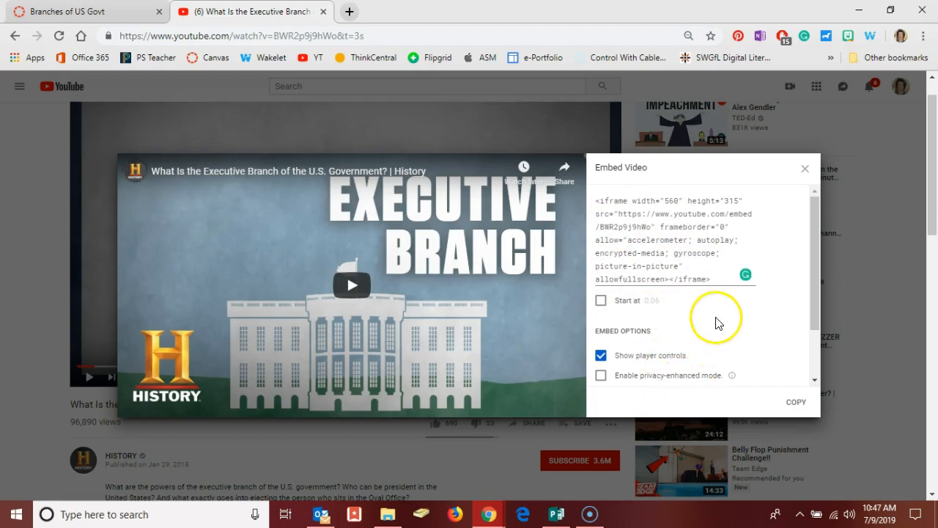
{"action": "left_click", "coordinate": [794, 404]}
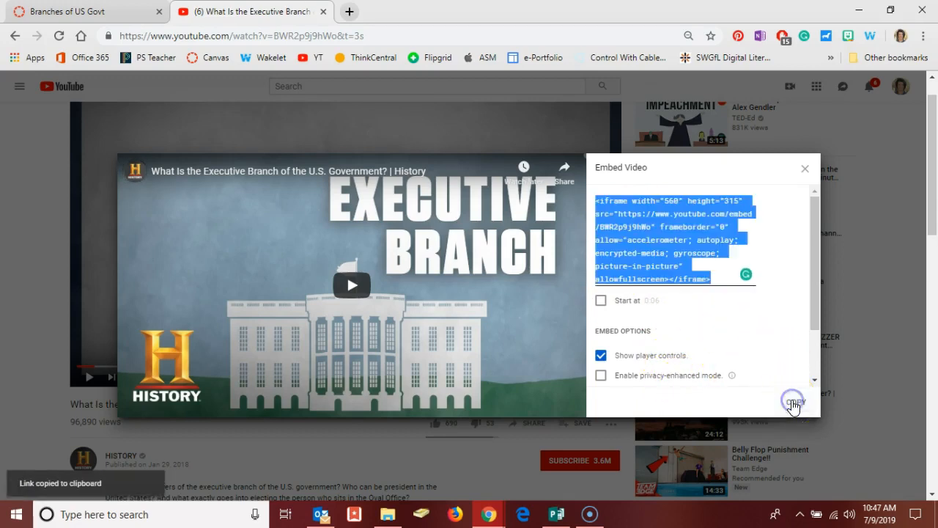
Paste the embed code to embed the video in the stimulus and enlarge the content area to show it
{"action": "left_click", "coordinate": [97, 13]}
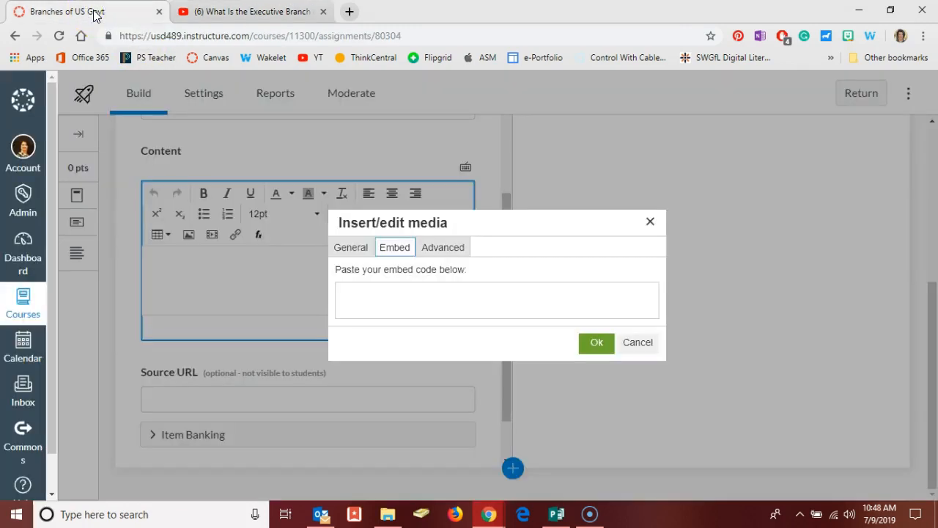
{"action": "left_click", "coordinate": [403, 289]}
{"action": "key", "text": "ctrl+v"}
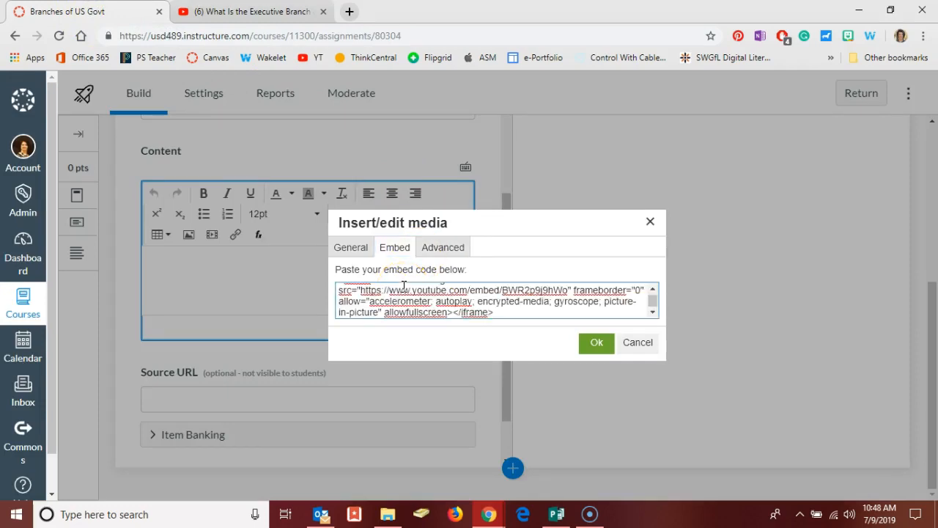
{"action": "left_click", "coordinate": [593, 343]}
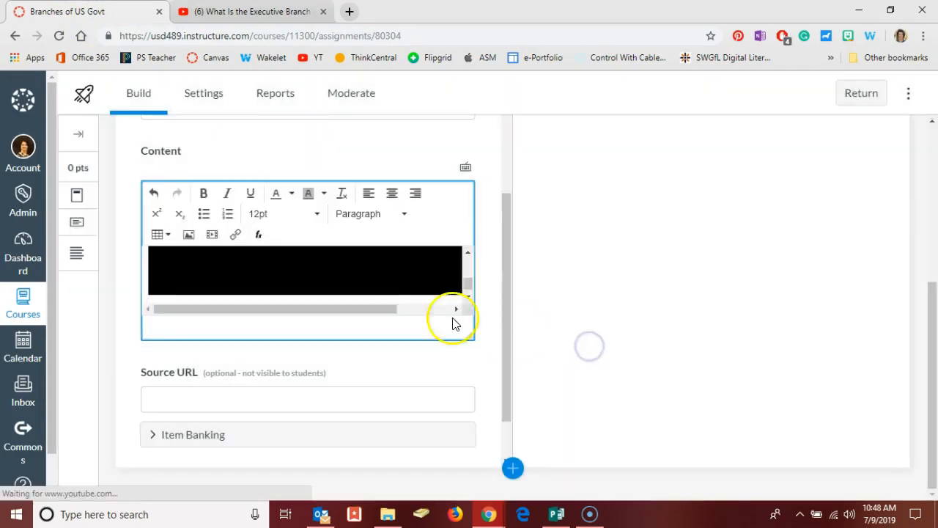
{"action": "left_click_drag", "start_coordinate": [469, 336], "coordinate": [470, 396]}
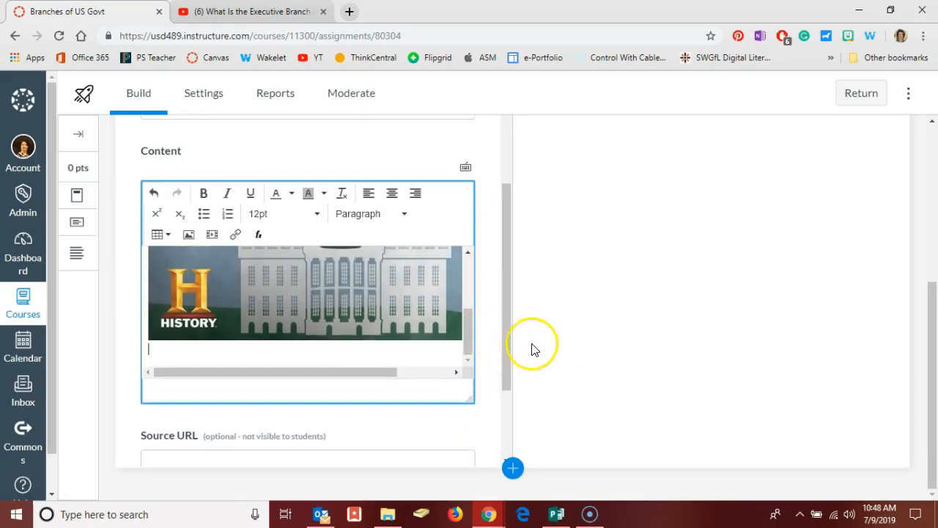
{"action": "scroll", "coordinate": [487, 337], "scroll_direction": "down", "scroll_amount": 3}
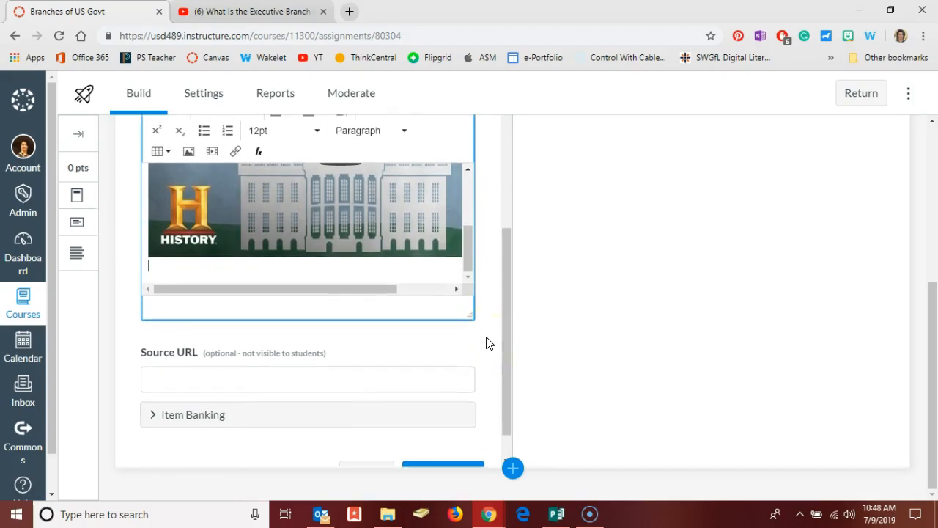
Copy the video's short youtu.be share link and return to the quiz's Source URL field
{"action": "left_click", "coordinate": [356, 379]}
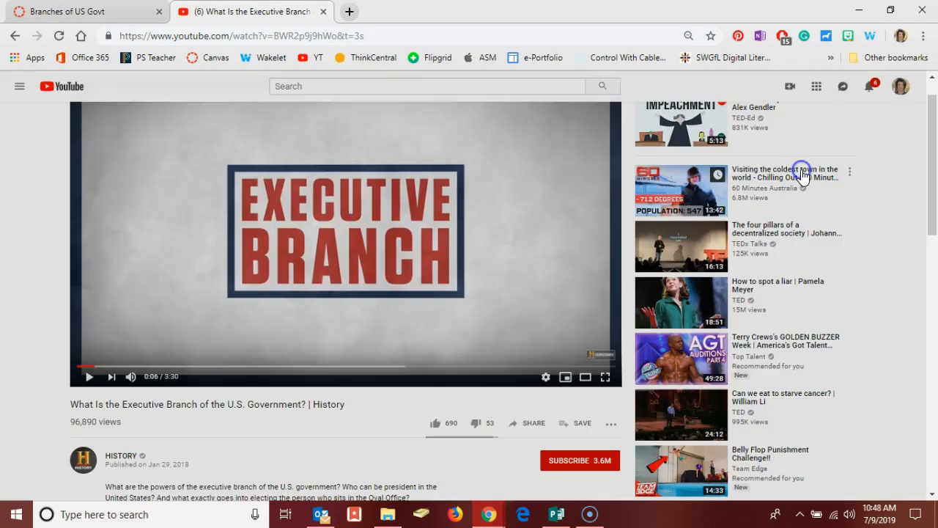
{"action": "left_click", "coordinate": [533, 423]}
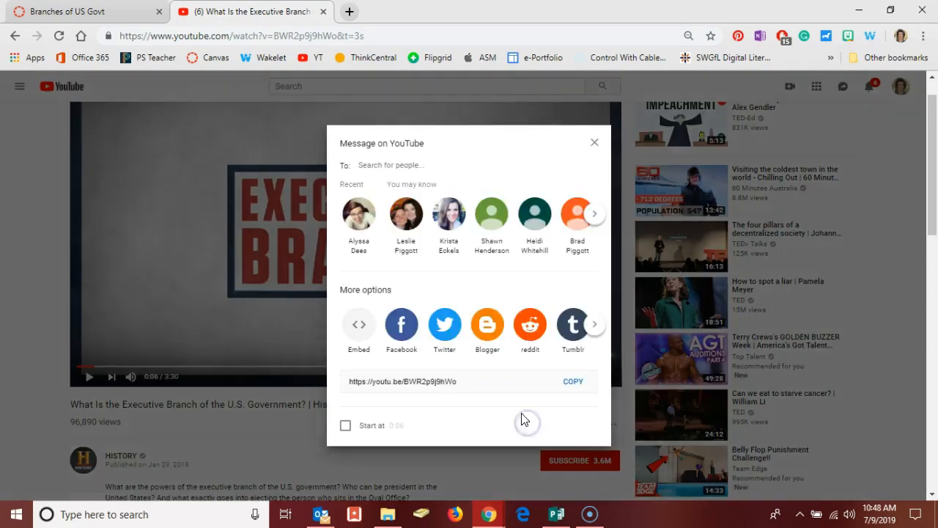
{"action": "left_click", "coordinate": [484, 378]}
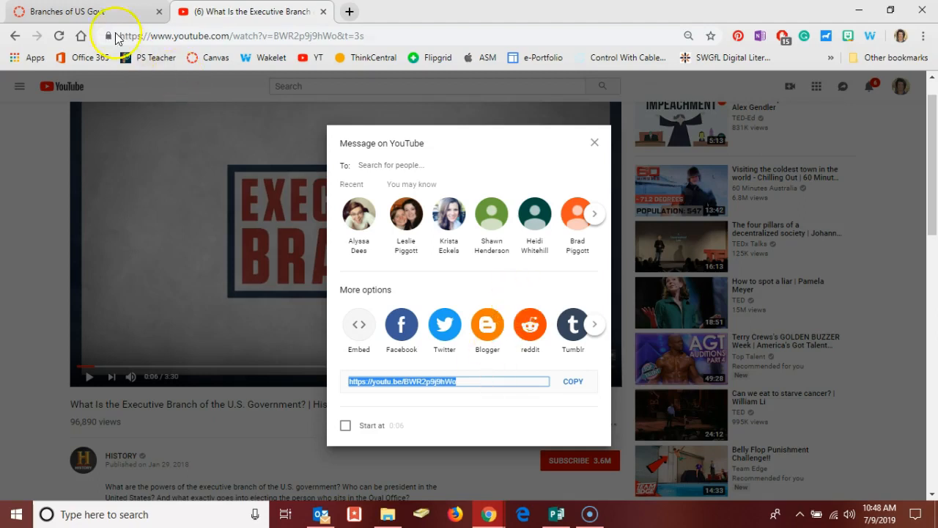
{"action": "left_click", "coordinate": [106, 11]}
Paste the video link as the stimulus Source URL and expand Item Banking
{"action": "left_click", "coordinate": [207, 377]}
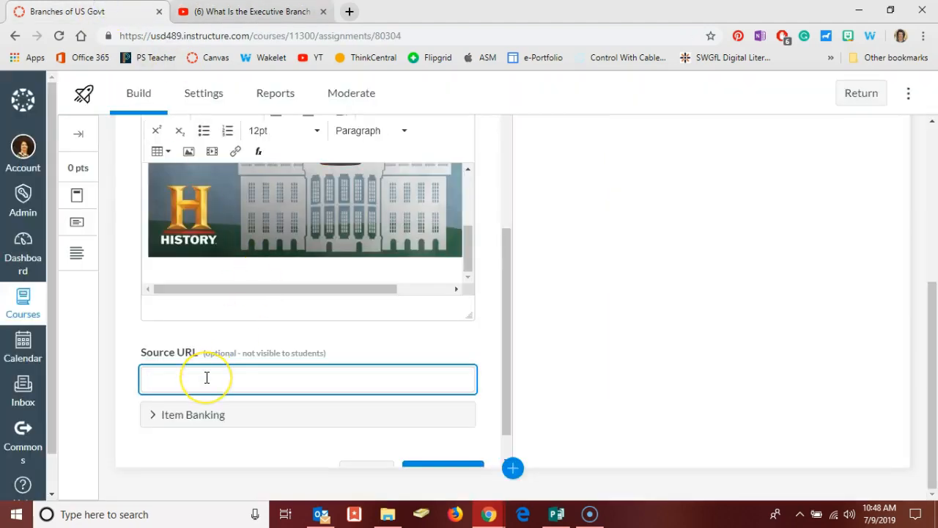
{"action": "key", "text": "ctrl+v"}
{"action": "scroll", "coordinate": [208, 378], "scroll_direction": "down", "scroll_amount": 1}
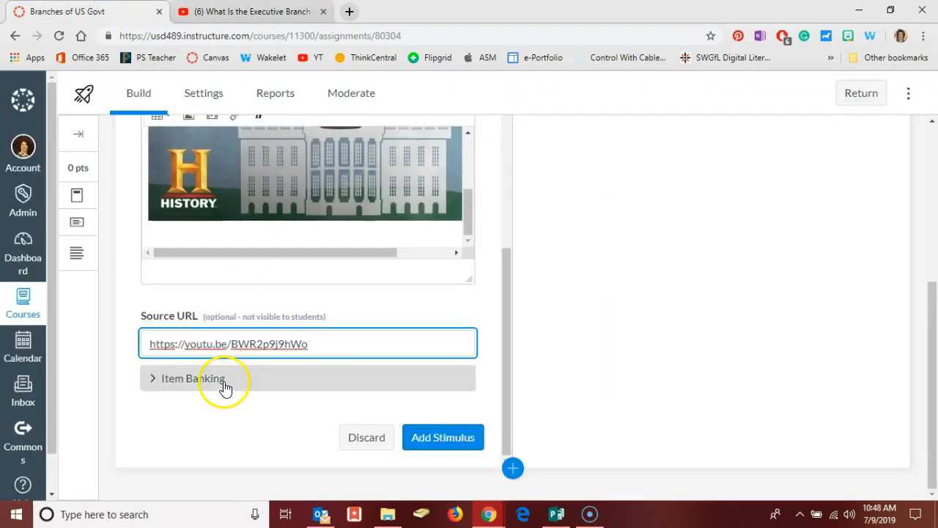
{"action": "left_click", "coordinate": [225, 384]}
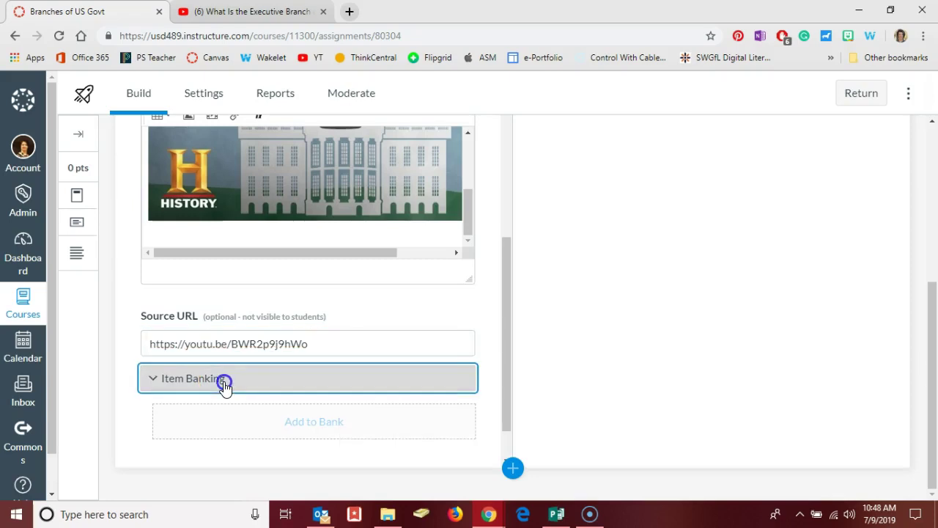
Save the stimulus into a new item bank named 'Branches of US Govt.'
{"action": "left_click", "coordinate": [251, 425]}
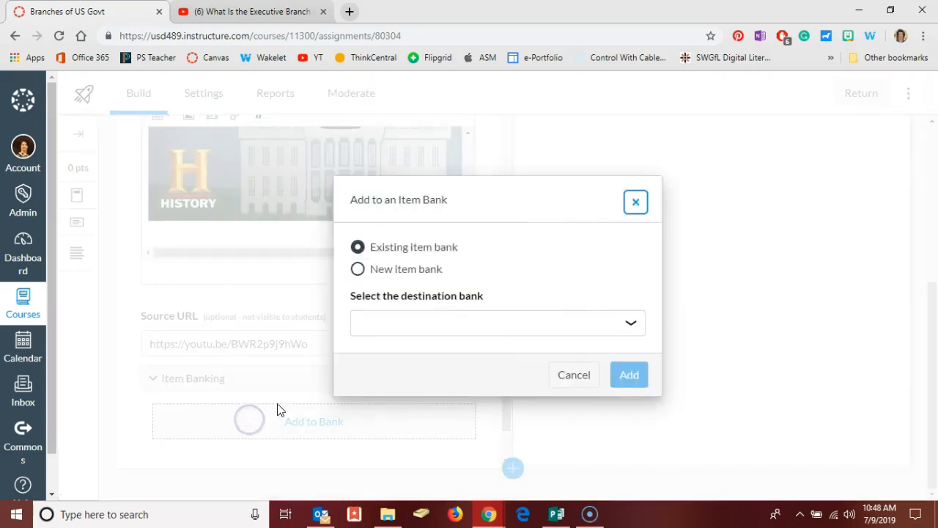
{"action": "left_click", "coordinate": [358, 270]}
{"action": "left_click", "coordinate": [381, 323]}
{"action": "type", "text": "Bra"}
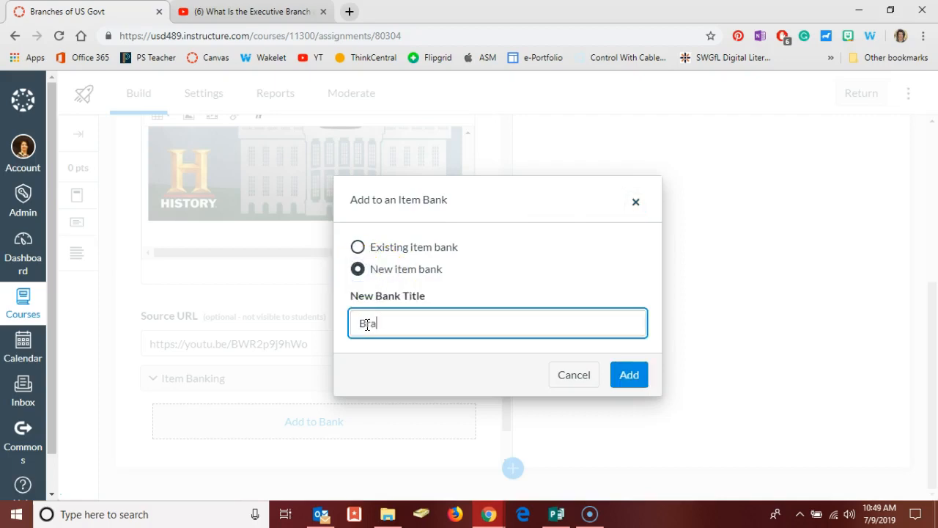
{"action": "type", "text": "nches of U"}
{"action": "type", "text": "S Govt."}
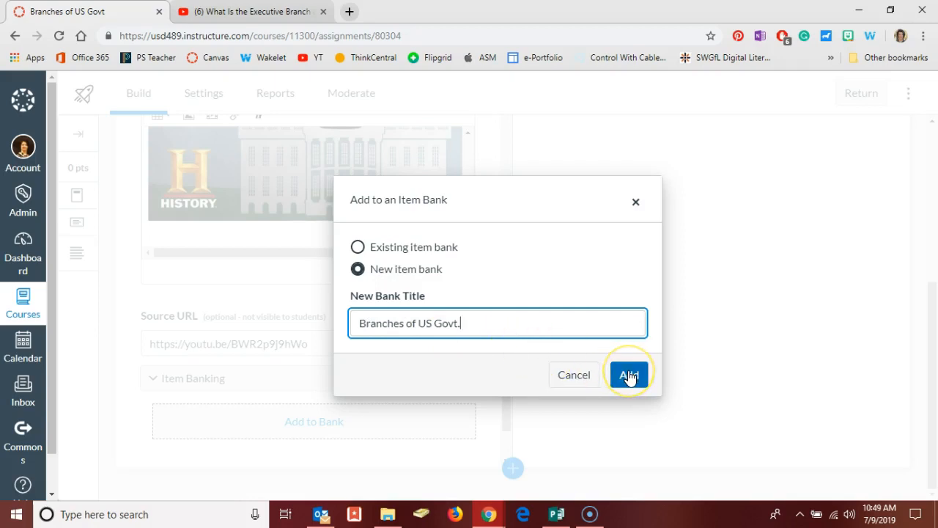
{"action": "left_click", "coordinate": [629, 376]}
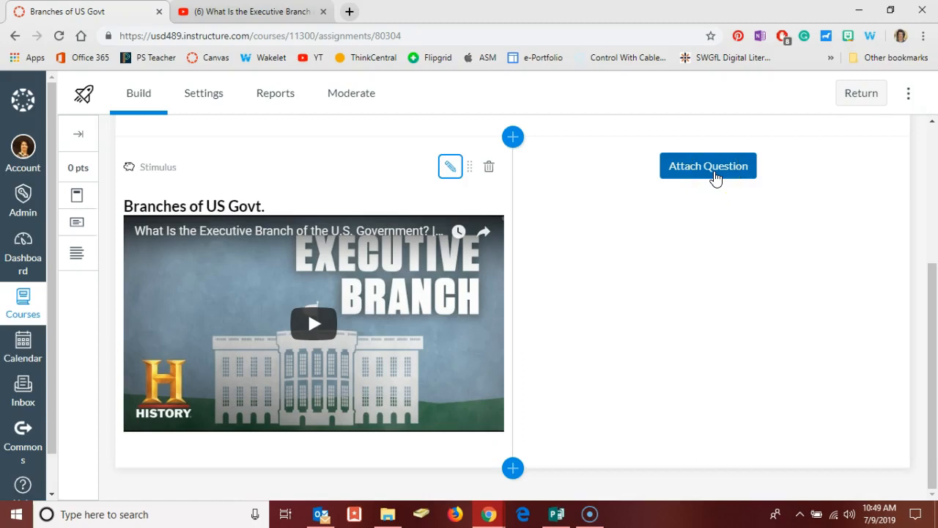
Attach a Categorization question with stem 'Drag and drop items to the appropriate category of government.'
{"action": "left_click", "coordinate": [716, 176]}
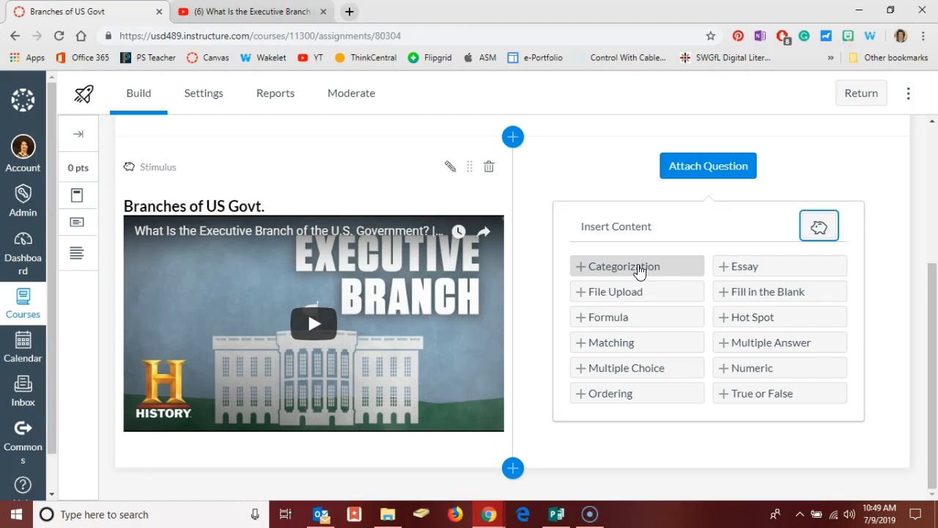
{"action": "left_click", "coordinate": [636, 266]}
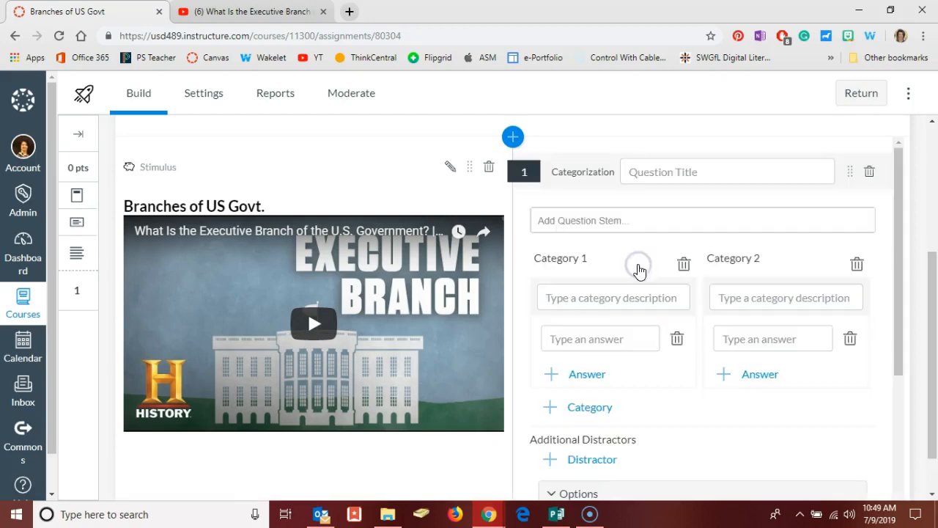
{"action": "type", "text": "B"}
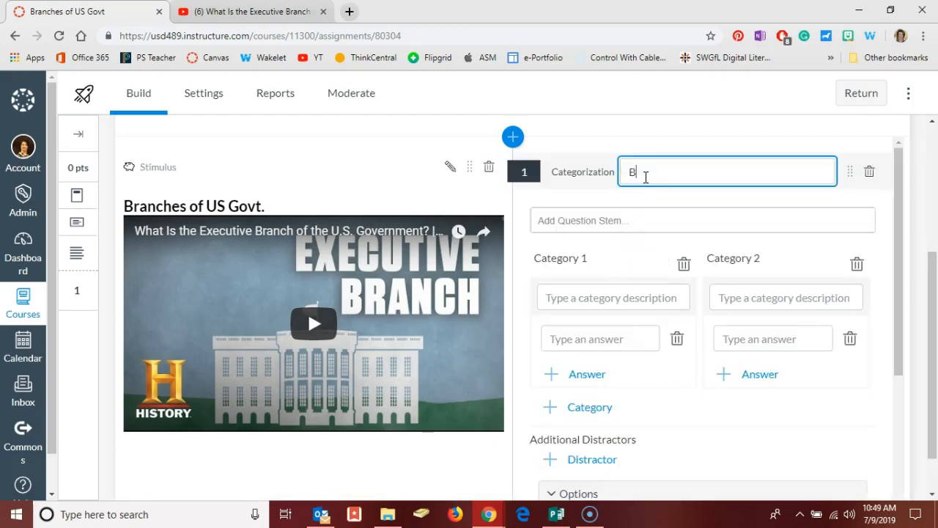
{"action": "type", "text": "ranches of US "}
{"action": "type", "text": "Govt. "}
{"action": "type", "text": "Categoriza"}
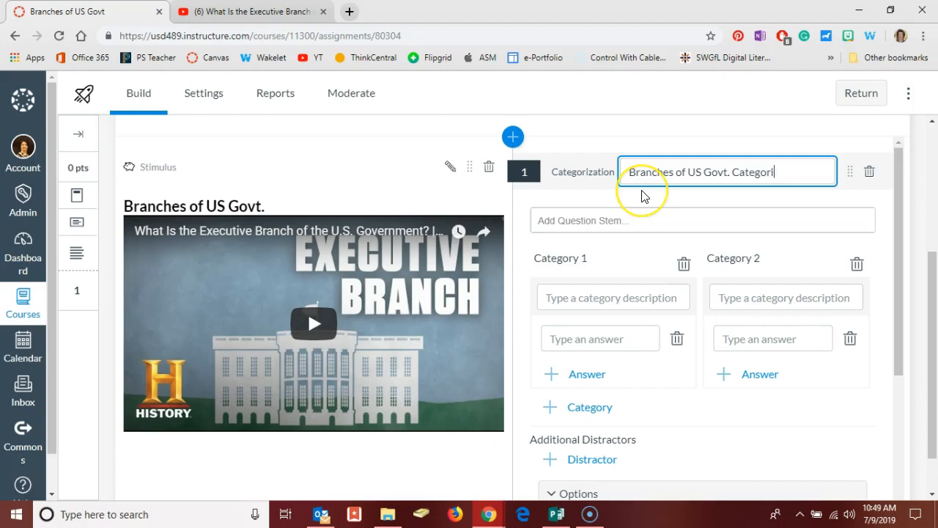
{"action": "type", "text": "tion"}
{"action": "left_click", "coordinate": [627, 220]}
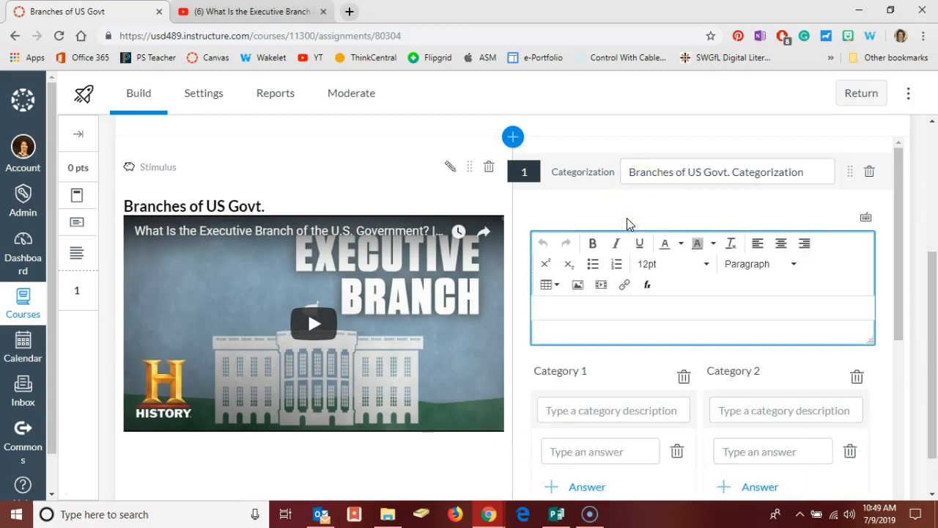
{"action": "type", "text": "Drag and D"}
{"action": "key", "text": "BackSpace"}
{"action": "type", "text": "d"}
{"action": "type", "text": "rop items to the app"}
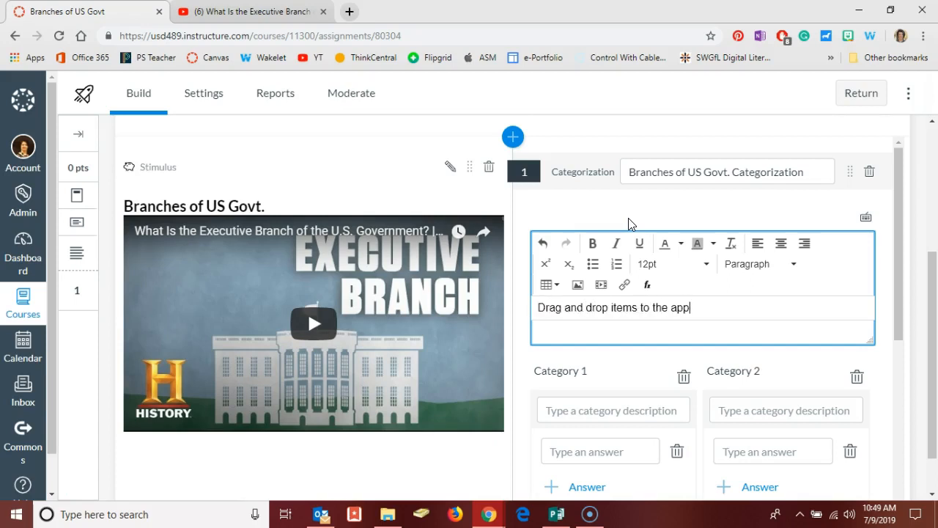
{"action": "type", "text": "ropriate cate"}
{"action": "type", "text": "gory of "}
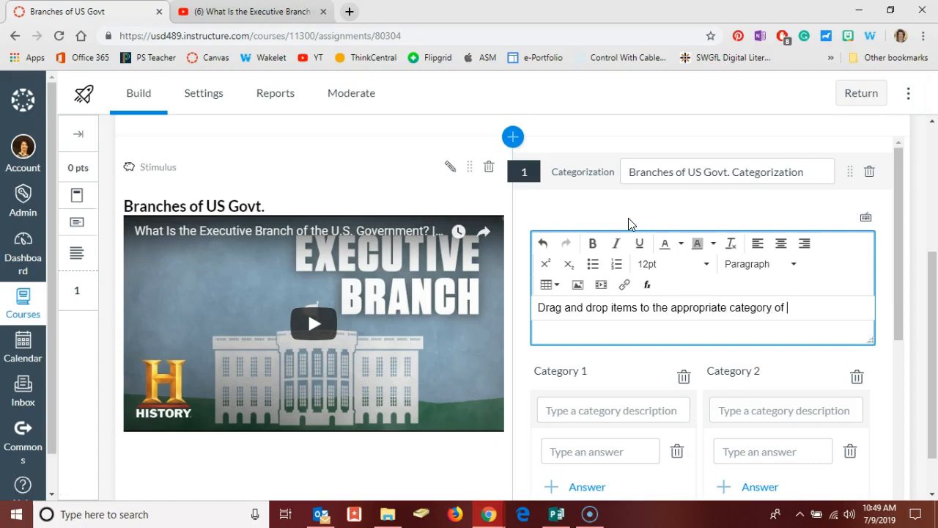
{"action": "type", "text": "government."}
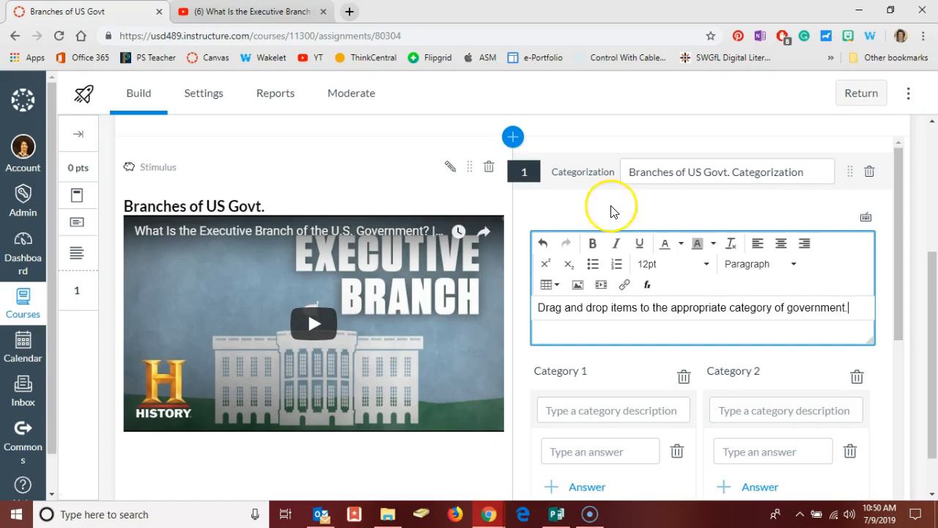
{"action": "scroll", "coordinate": [628, 218], "scroll_direction": "down", "scroll_amount": 1}
{"action": "scroll", "coordinate": [615, 213], "scroll_direction": "down", "scroll_amount": 1}
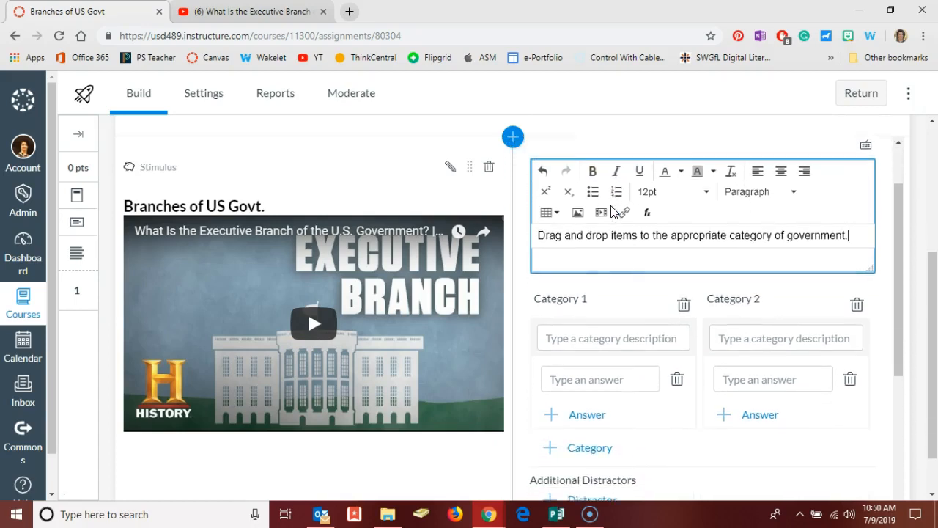
Name the categories Executive and Legislative and add a third, Judicial
{"action": "left_click", "coordinate": [592, 338]}
{"action": "scroll", "coordinate": [592, 337], "scroll_direction": "down", "scroll_amount": 2}
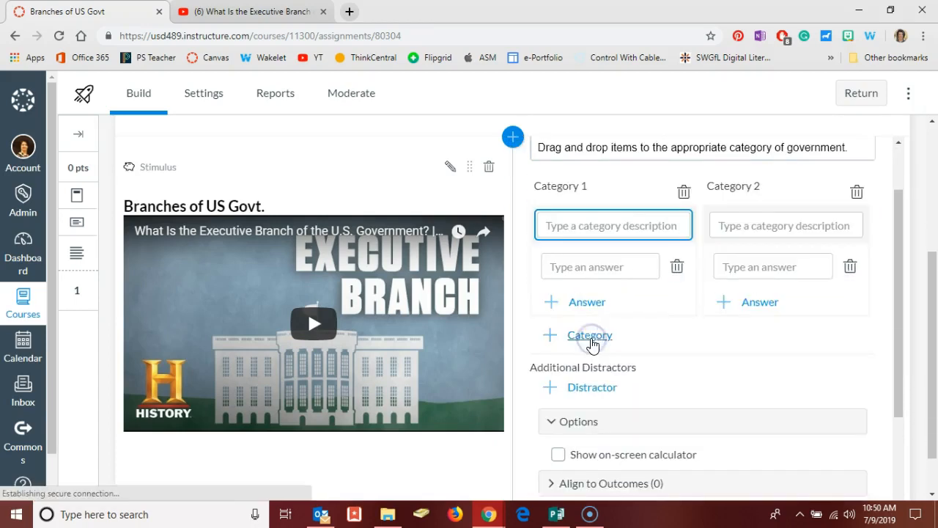
{"action": "type", "text": "Exec"}
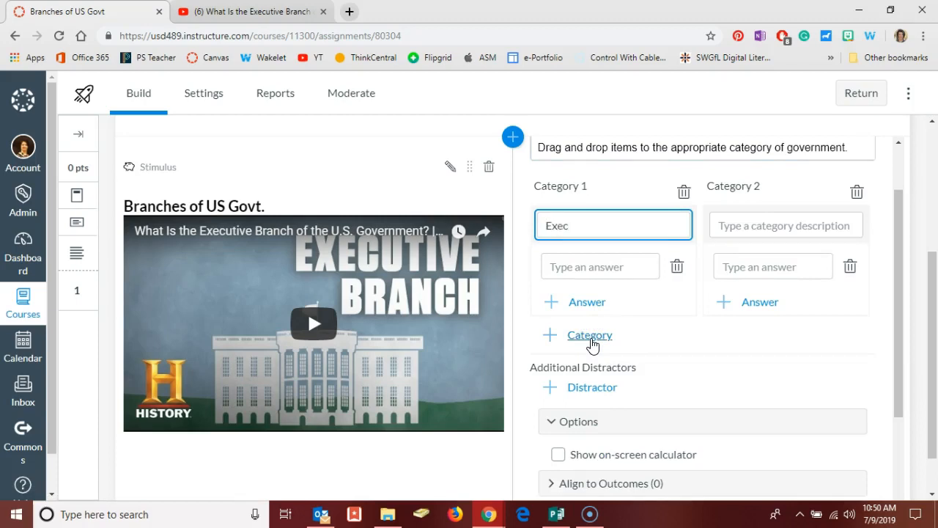
{"action": "type", "text": "utive"}
{"action": "left_click", "coordinate": [730, 235]}
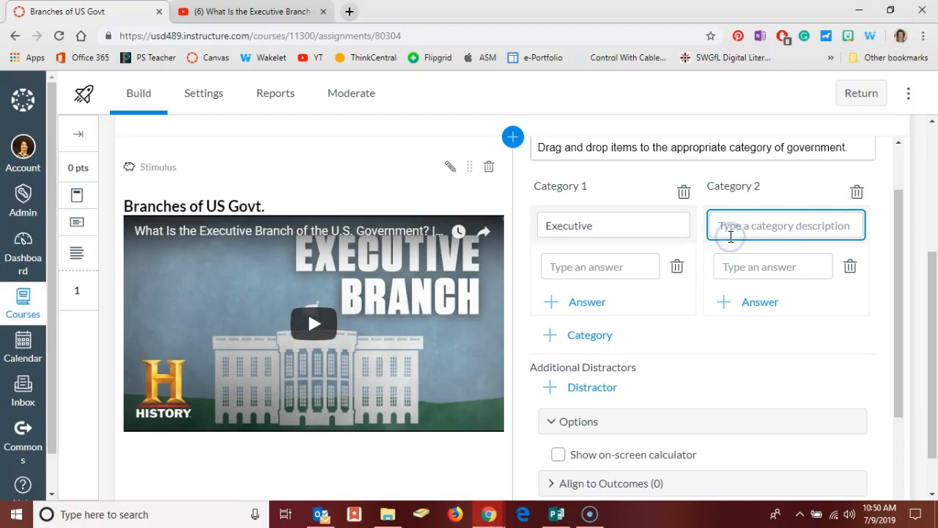
{"action": "type", "text": "Legis"}
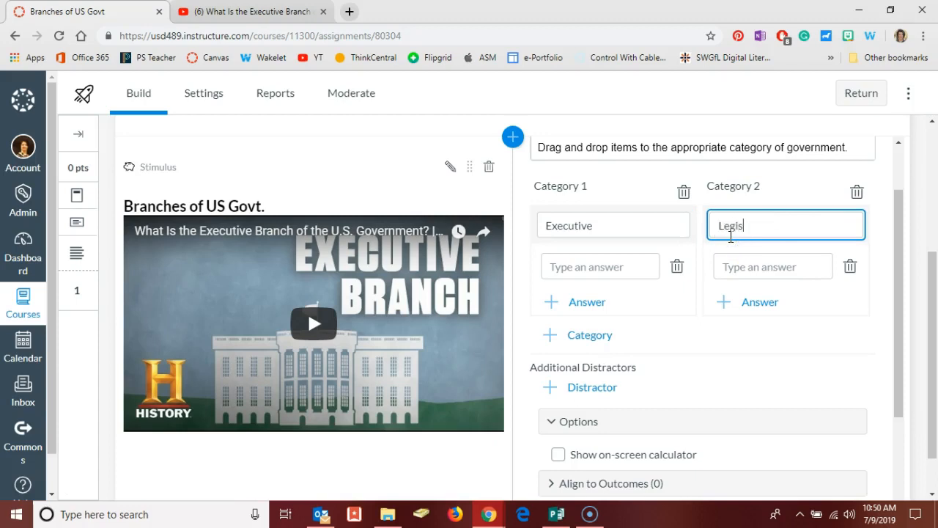
{"action": "type", "text": "lative"}
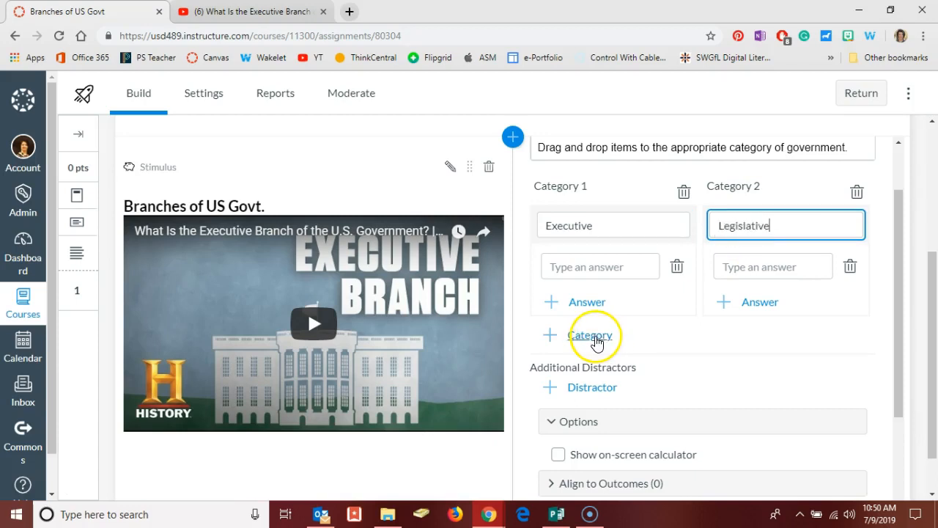
{"action": "left_click", "coordinate": [597, 337]}
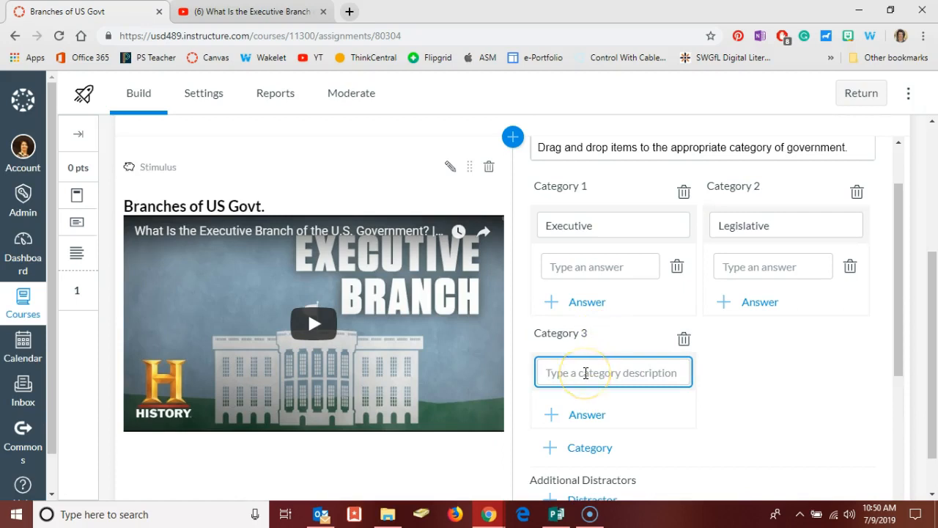
{"action": "type", "text": "Judicial"}
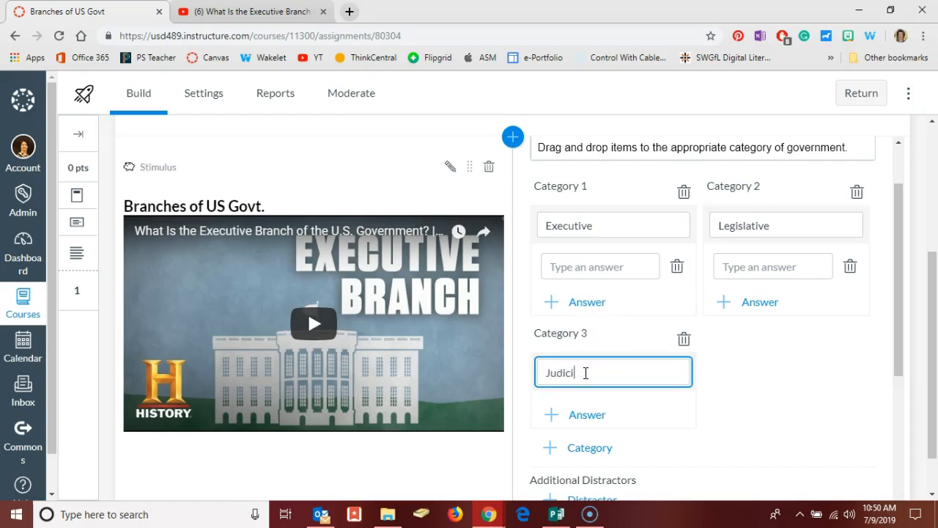
{"action": "scroll", "coordinate": [645, 396], "scroll_direction": "down", "scroll_amount": 1}
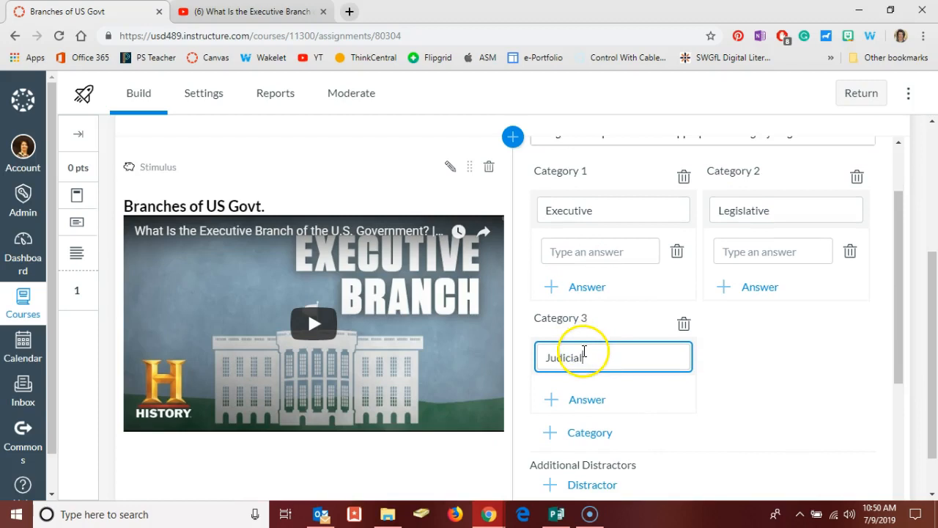
Enter answers: President/Vice President of the US, Senate/House of Representatives, Supreme Court/Supreme Court Justices
{"action": "left_click", "coordinate": [574, 255]}
{"action": "type", "text": "Pres"}
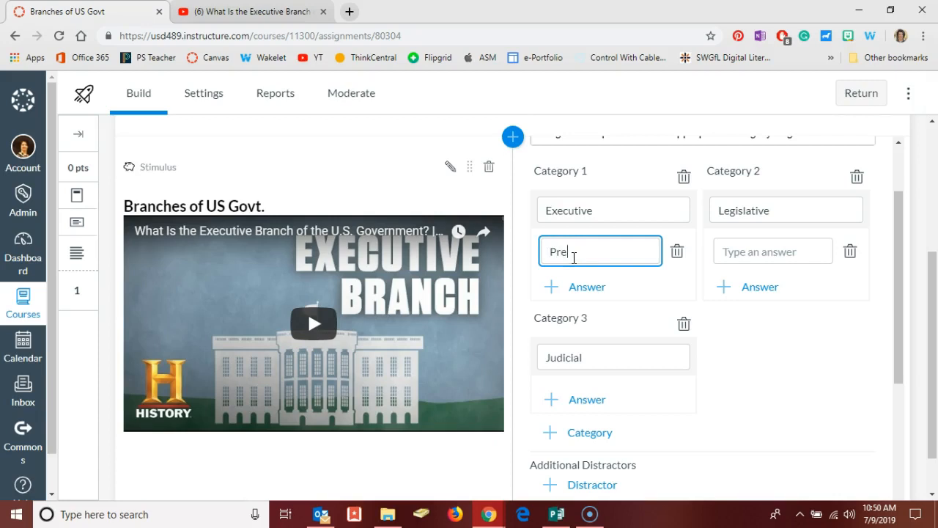
{"action": "type", "text": "ident of the US"}
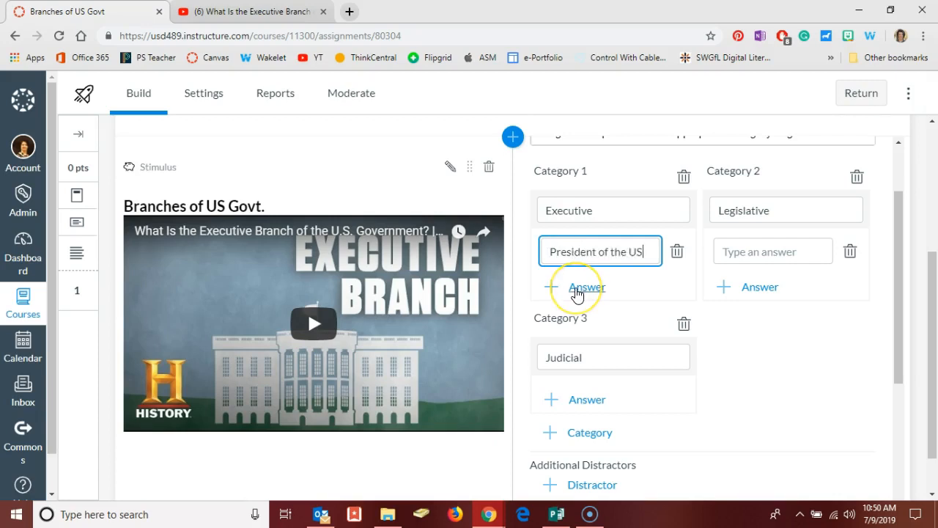
{"action": "left_click", "coordinate": [577, 289]}
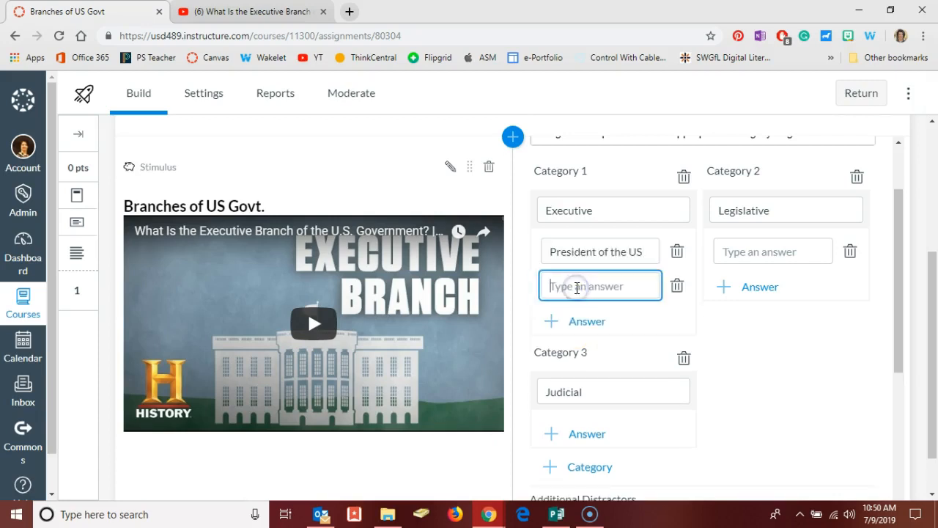
{"action": "type", "text": "Vic"}
{"action": "type", "text": "e President "}
{"action": "type", "text": "O"}
{"action": "key", "text": "BackSpace"}
{"action": "key", "text": "BackSpace"}
{"action": "type", "text": "of "}
{"action": "type", "text": "the US"}
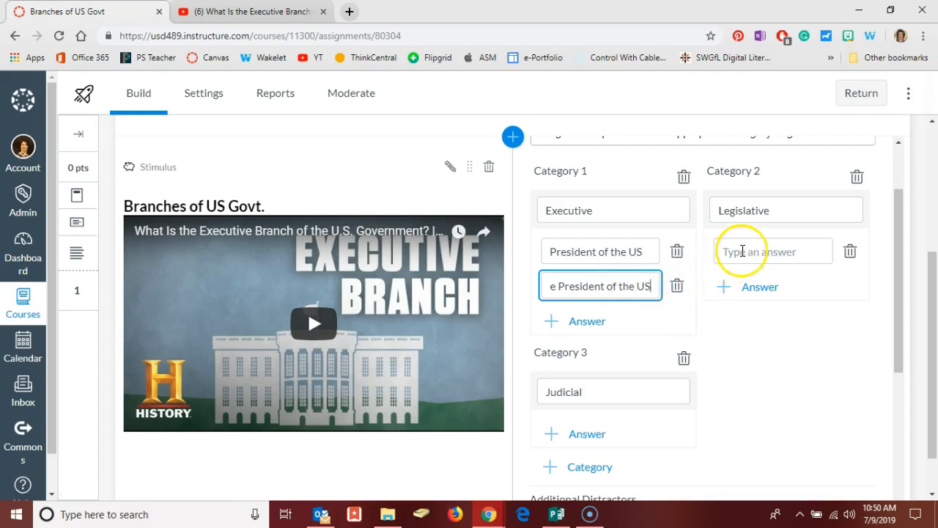
{"action": "left_click", "coordinate": [742, 251]}
{"action": "type", "text": "Sen"}
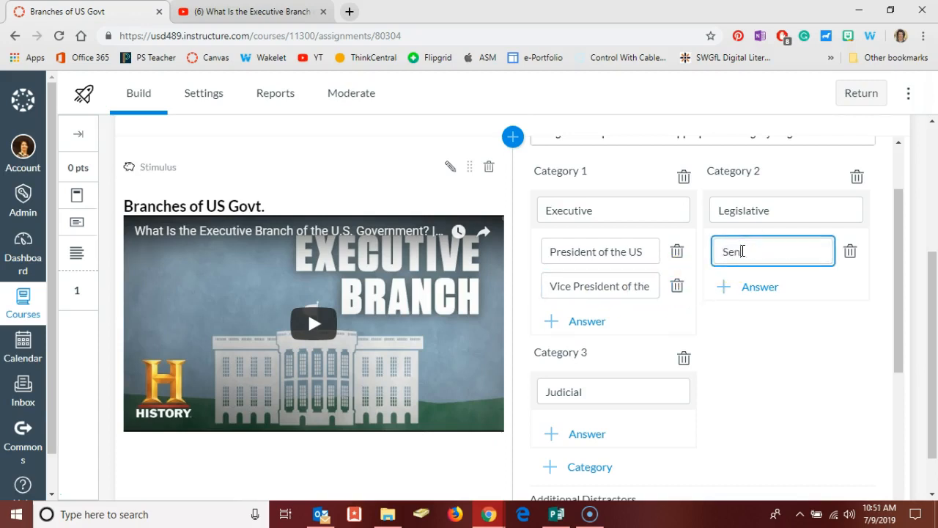
{"action": "type", "text": "ate"}
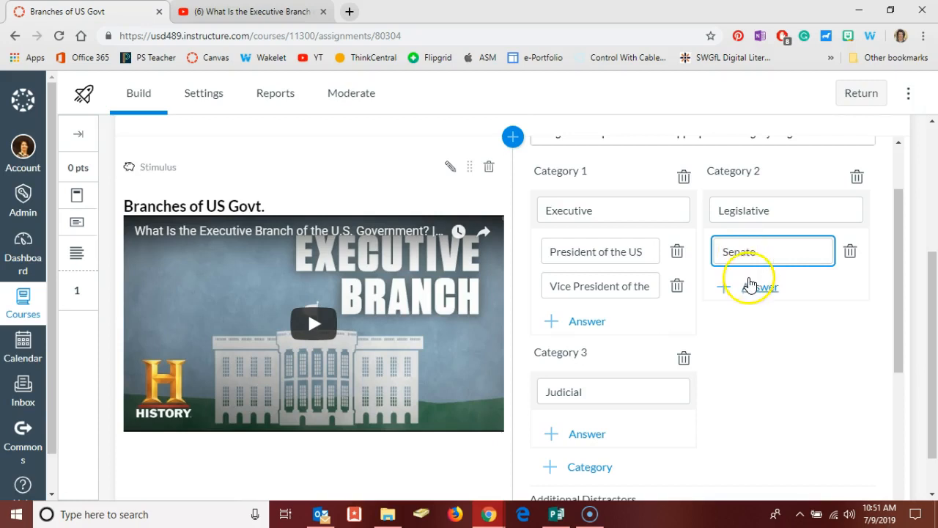
{"action": "left_click", "coordinate": [755, 286]}
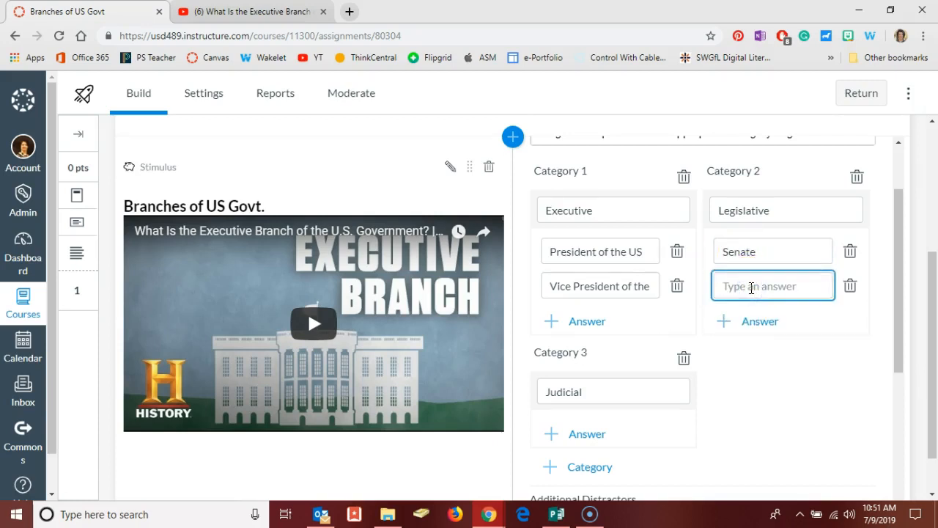
{"action": "type", "text": "House of Representatives"}
{"action": "scroll", "coordinate": [755, 359], "scroll_direction": "down", "scroll_amount": 1}
{"action": "left_click", "coordinate": [587, 360]}
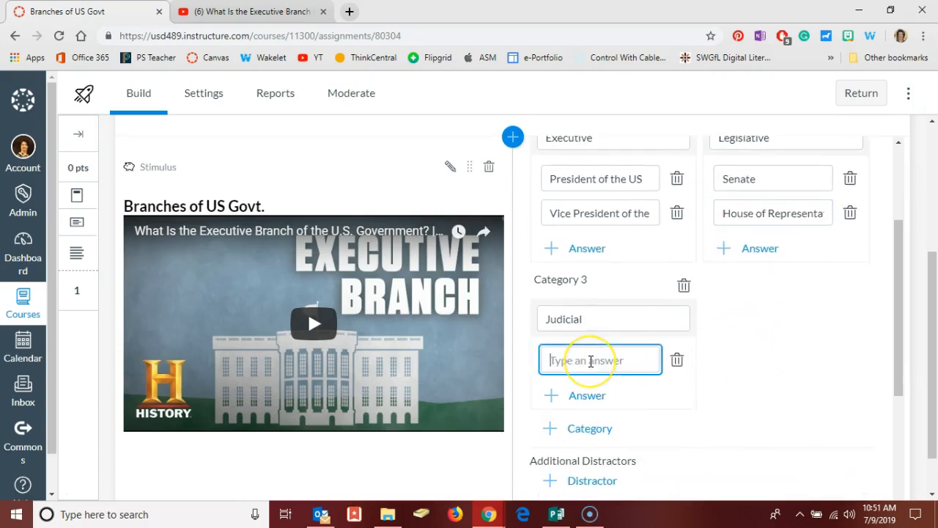
{"action": "type", "text": "Supr"}
{"action": "type", "text": "eme Cou"}
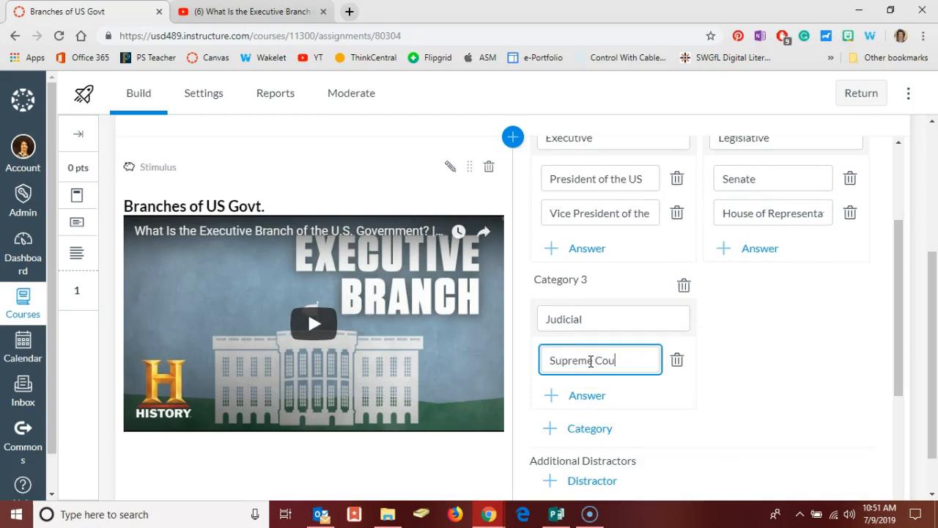
{"action": "type", "text": "rt"}
{"action": "key", "text": "Return"}
{"action": "type", "text": "Supreme Court Justices"}
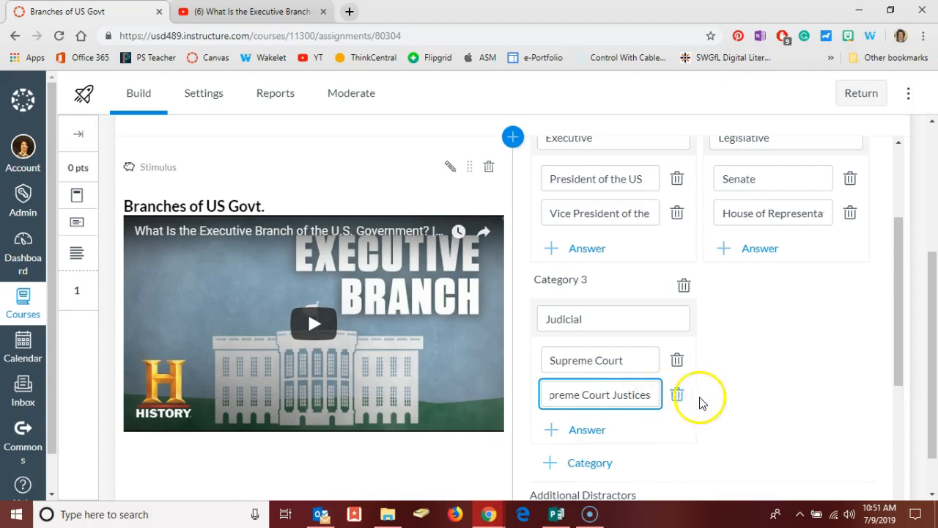
{"action": "scroll", "coordinate": [715, 399], "scroll_direction": "down", "scroll_amount": 3}
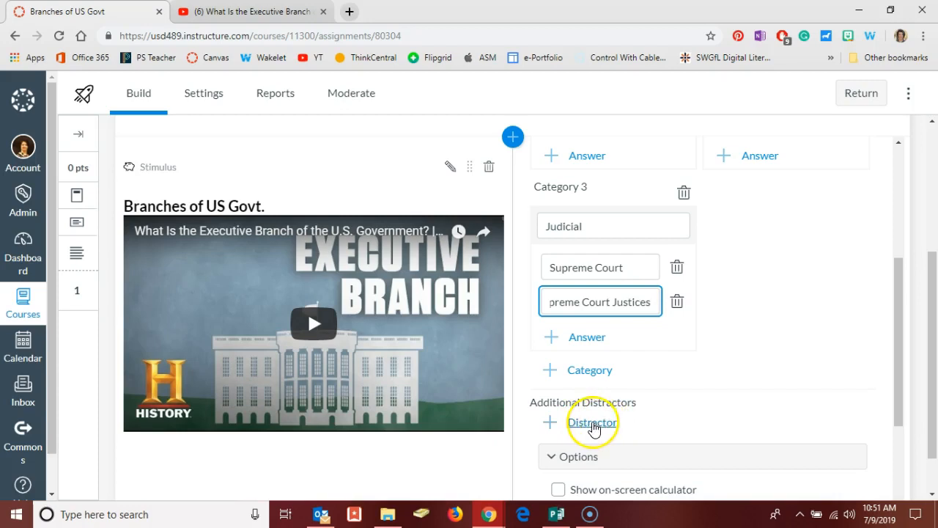
{"action": "scroll", "coordinate": [693, 401], "scroll_direction": "down", "scroll_amount": 3}
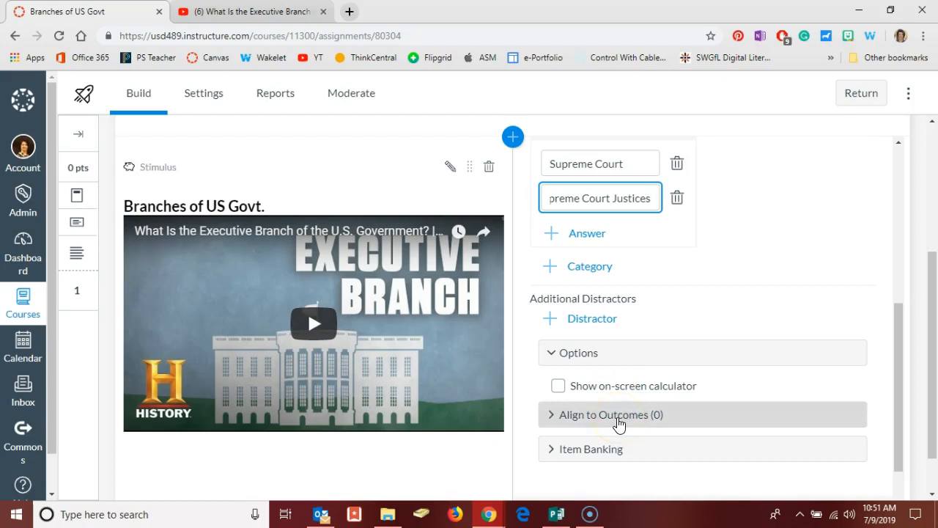
{"action": "scroll", "coordinate": [619, 423], "scroll_direction": "down", "scroll_amount": 2}
{"action": "scroll", "coordinate": [608, 411], "scroll_direction": "down", "scroll_amount": 2}
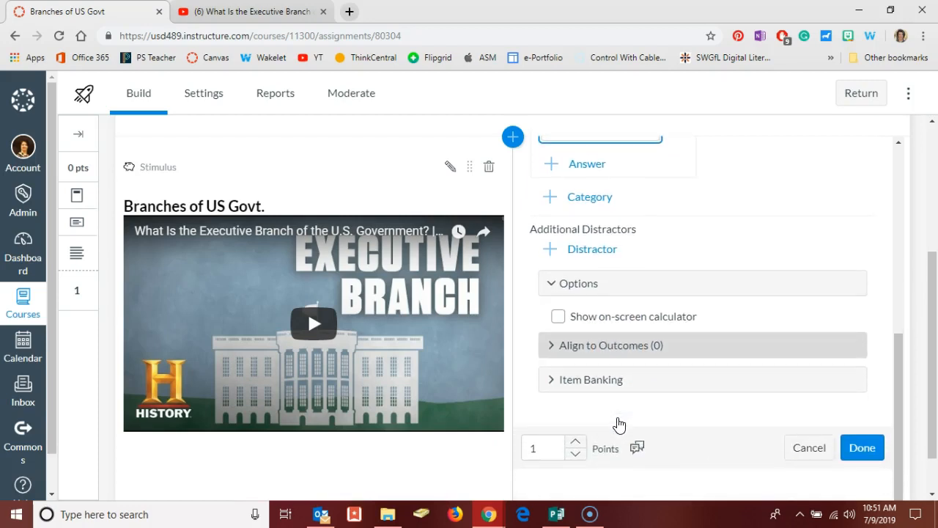
Add the question to the existing 'Branches of US Govt.' item bank via Item Banking
{"action": "left_click", "coordinate": [596, 381]}
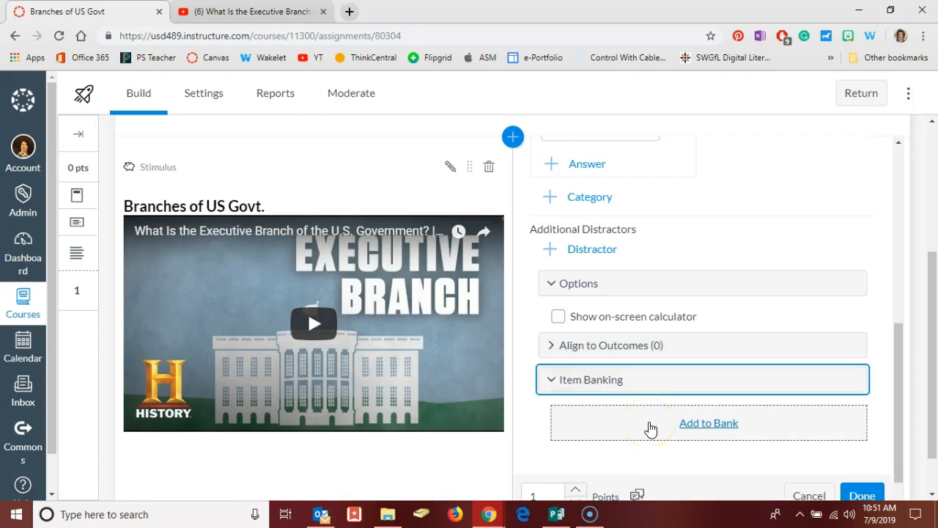
{"action": "left_click", "coordinate": [651, 428]}
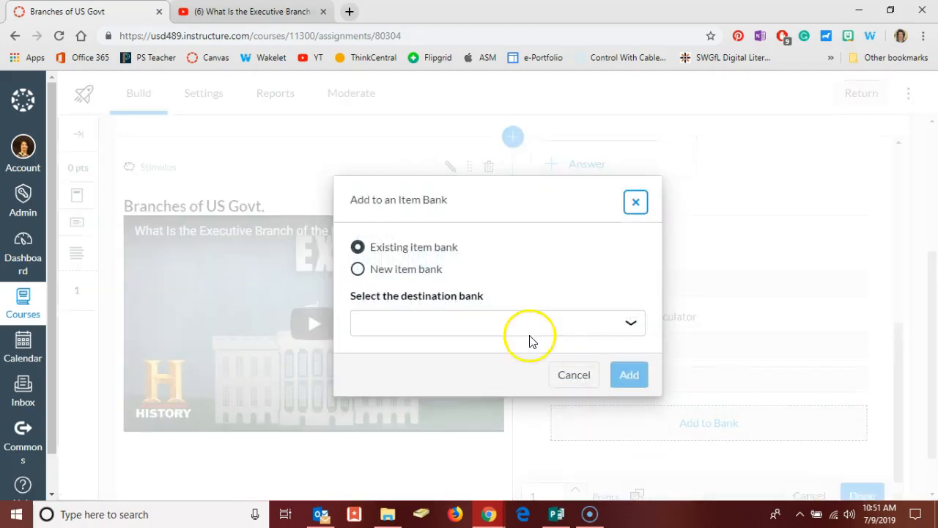
{"action": "left_click", "coordinate": [449, 325]}
{"action": "left_click", "coordinate": [437, 270]}
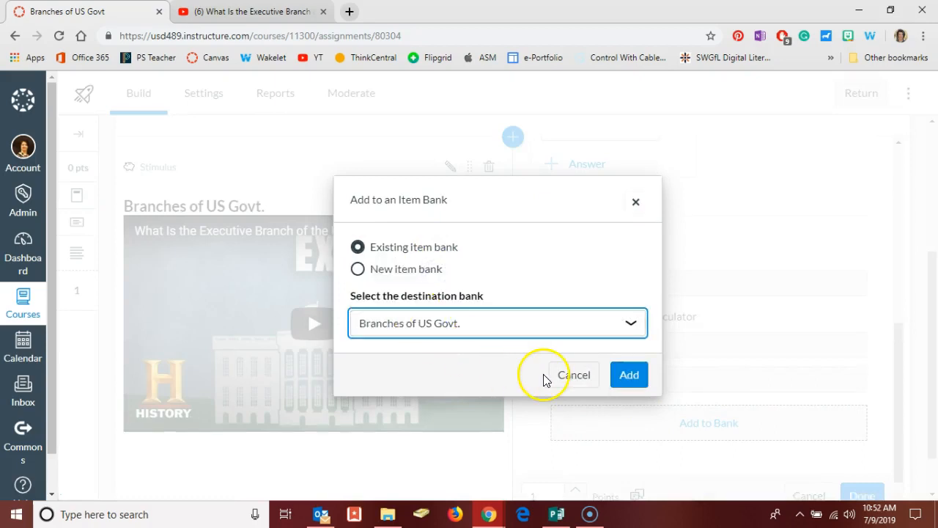
{"action": "left_click", "coordinate": [624, 375]}
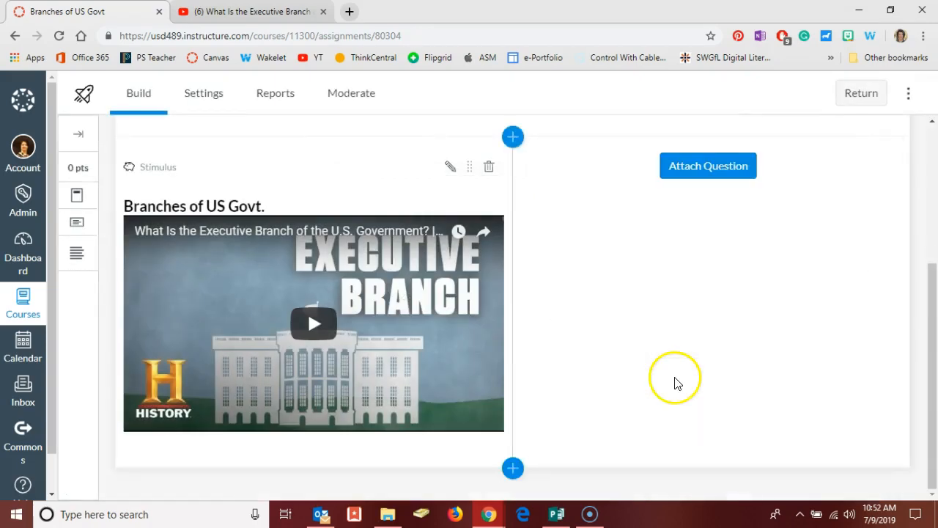
{"action": "scroll", "coordinate": [737, 393], "scroll_direction": "down", "scroll_amount": 5}
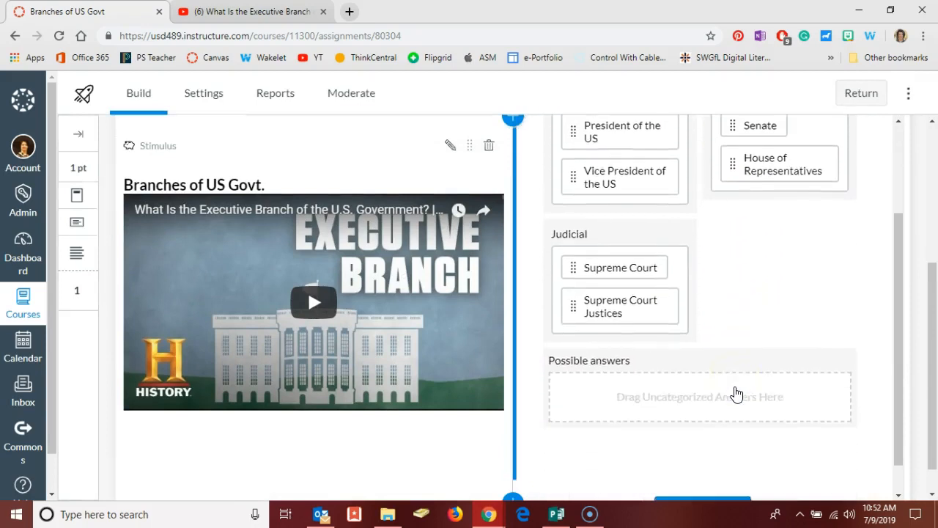
{"action": "scroll", "coordinate": [736, 393], "scroll_direction": "down", "scroll_amount": 1}
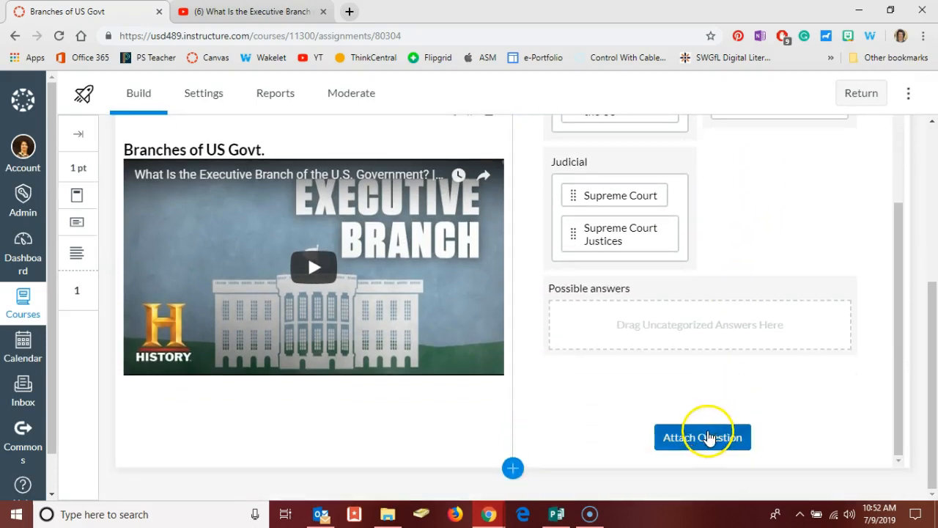